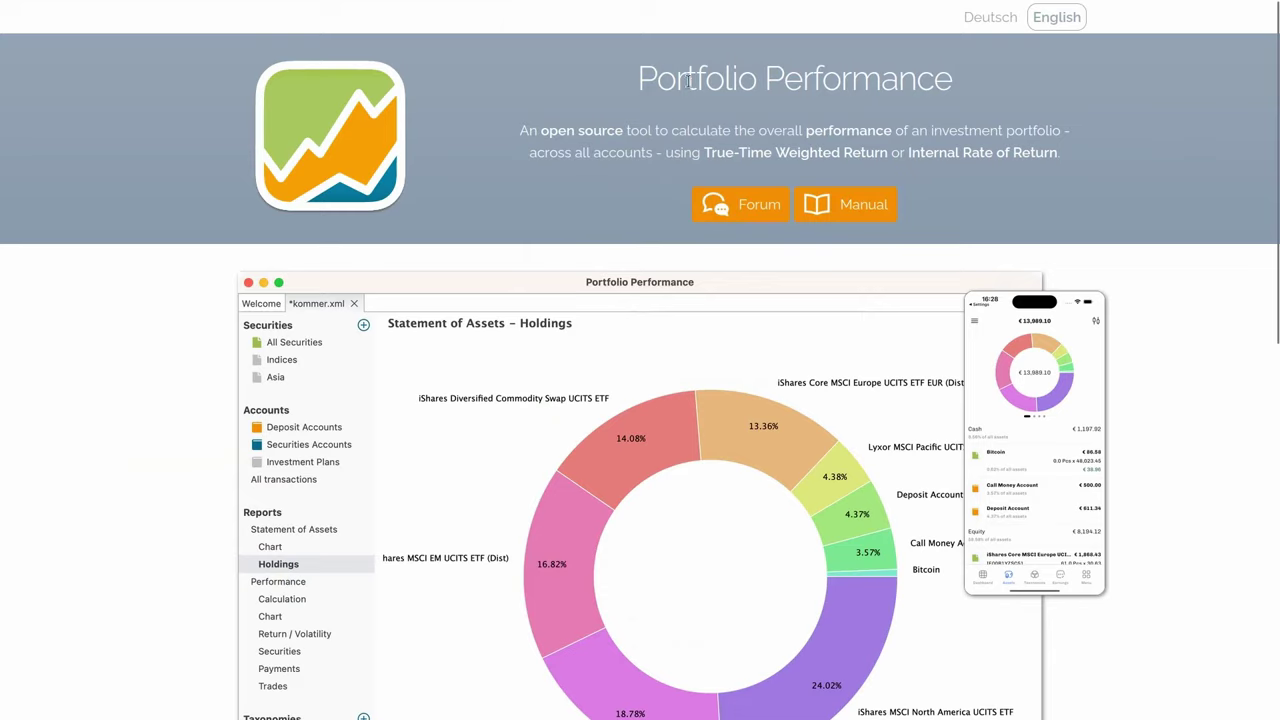
Look through the Portfolio Performance home page, including the sample screenshots and the desktop and mobile download options.
{"action": "triple_click", "coordinate": [689, 82]}
{"action": "left_click", "coordinate": [741, 94]}
{"action": "scroll", "coordinate": [548, 391], "scroll_direction": "down", "scroll_amount": 5}
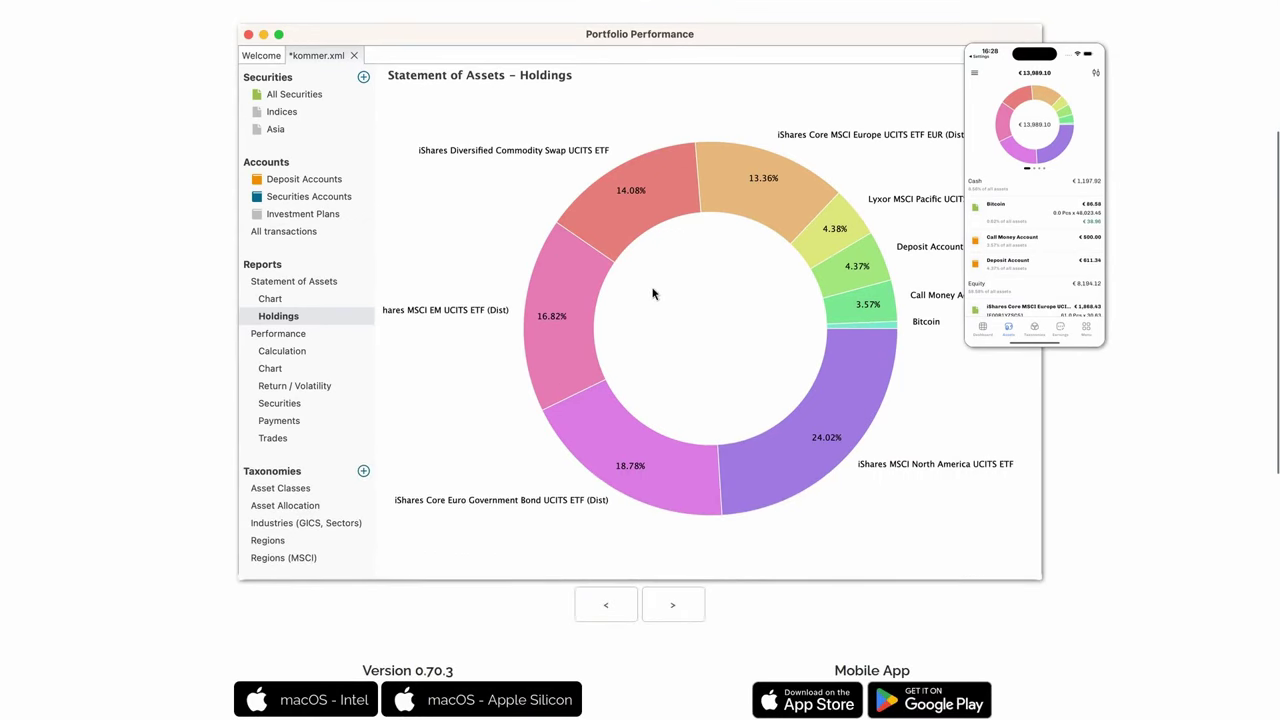
{"action": "scroll", "coordinate": [655, 290], "scroll_direction": "up", "scroll_amount": 5}
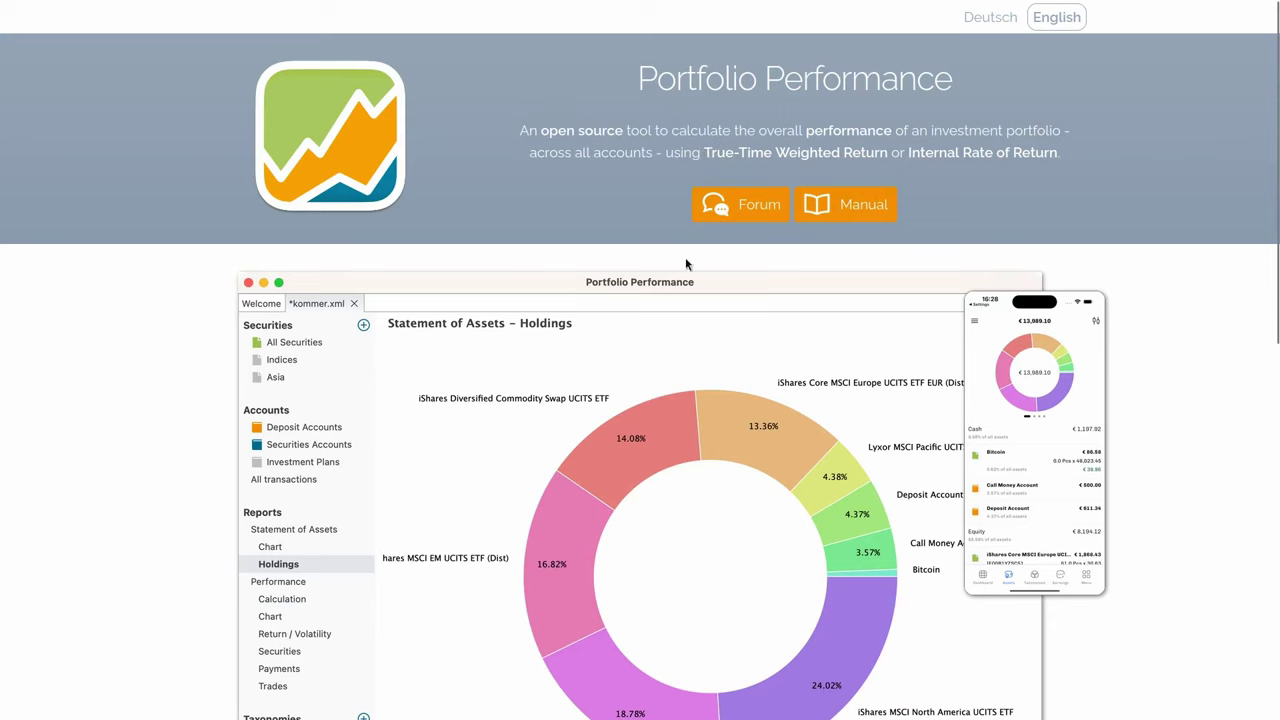
{"action": "scroll", "coordinate": [693, 298], "scroll_direction": "down", "scroll_amount": 6}
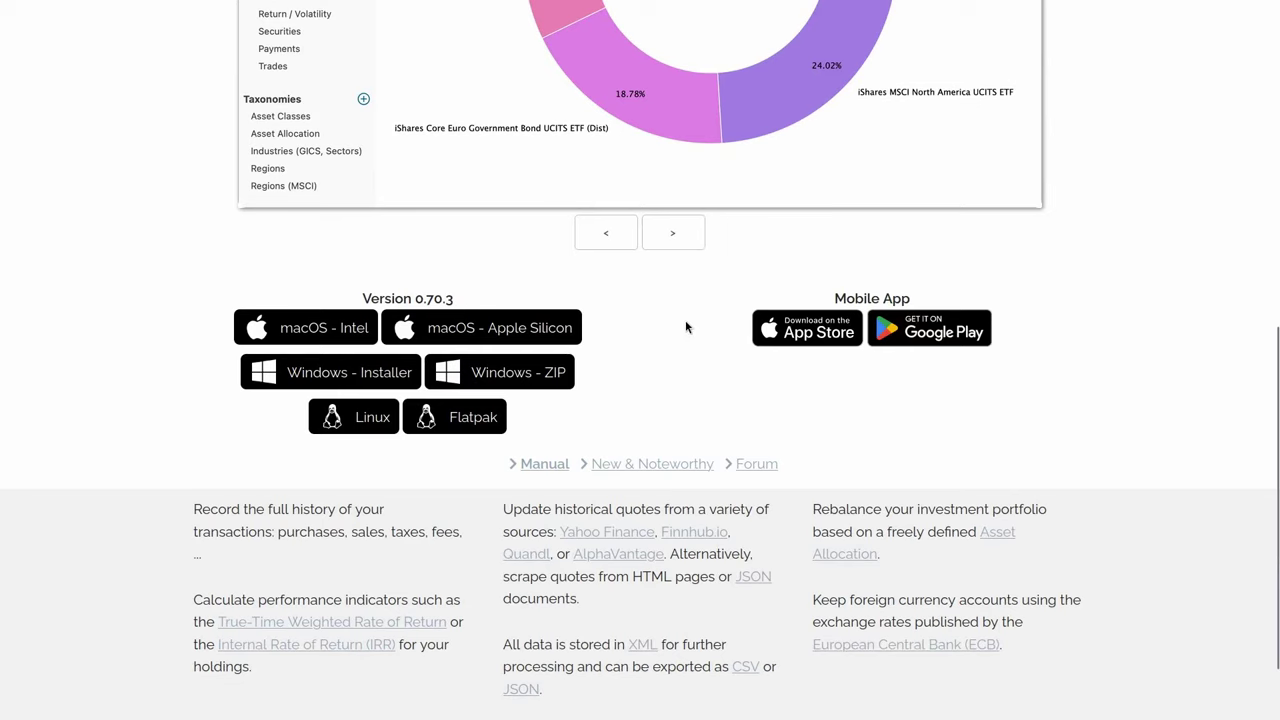
{"action": "scroll", "coordinate": [669, 321], "scroll_direction": "up", "scroll_amount": 6}
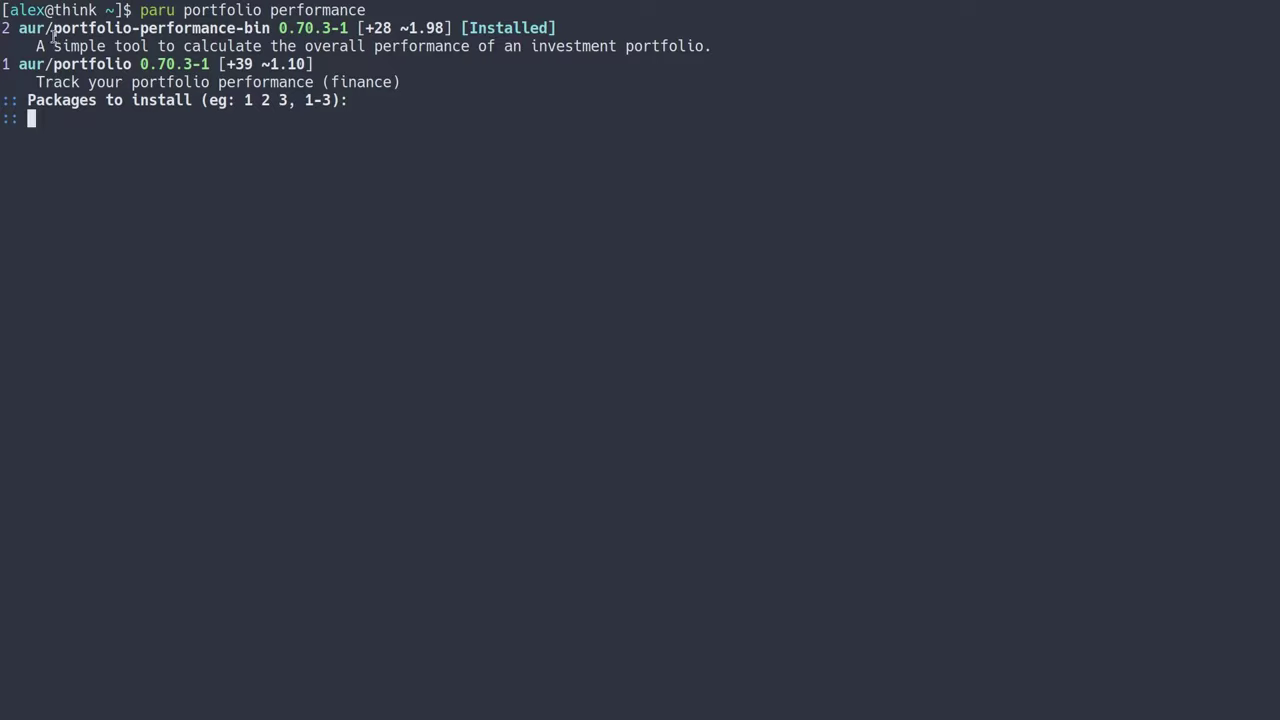
Switch to the terminal and highlight the portfolio-performance-bin package name in the paru search results.
{"action": "double_click", "coordinate": [53, 30]}
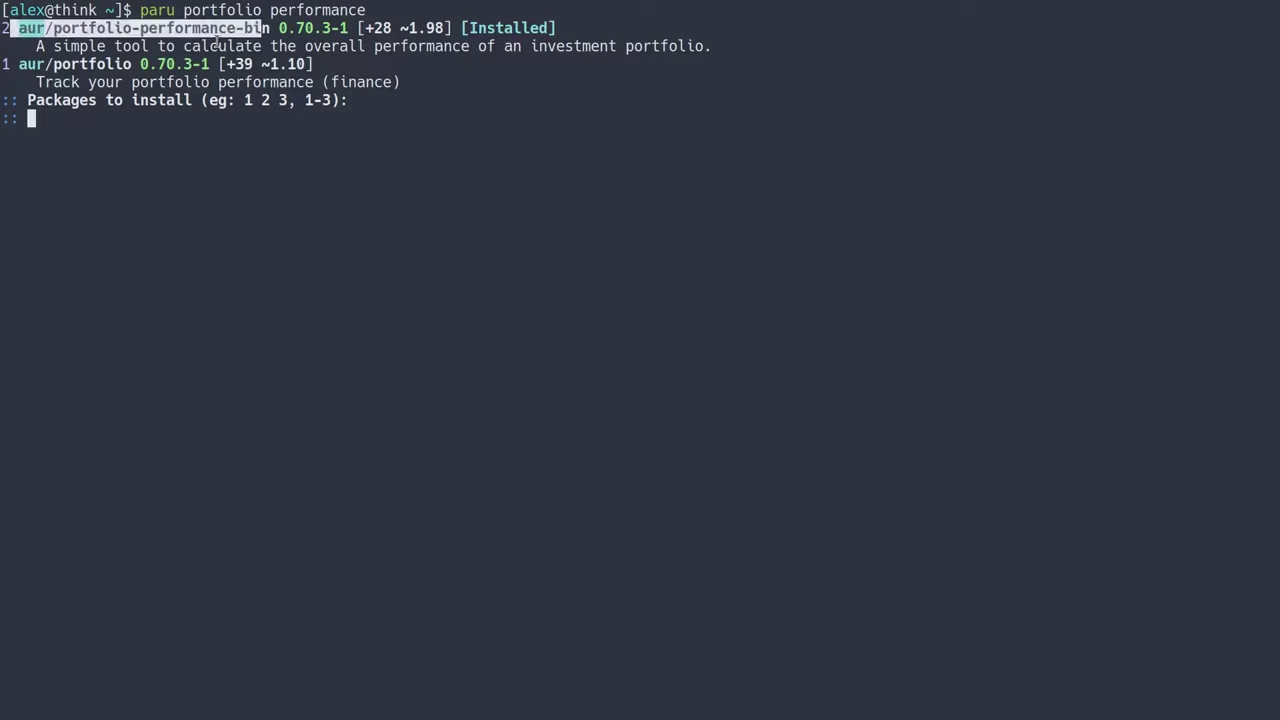
{"action": "left_click", "coordinate": [53, 30]}
{"action": "left_click_drag", "start_coordinate": [54, 28], "coordinate": [124, 28]}
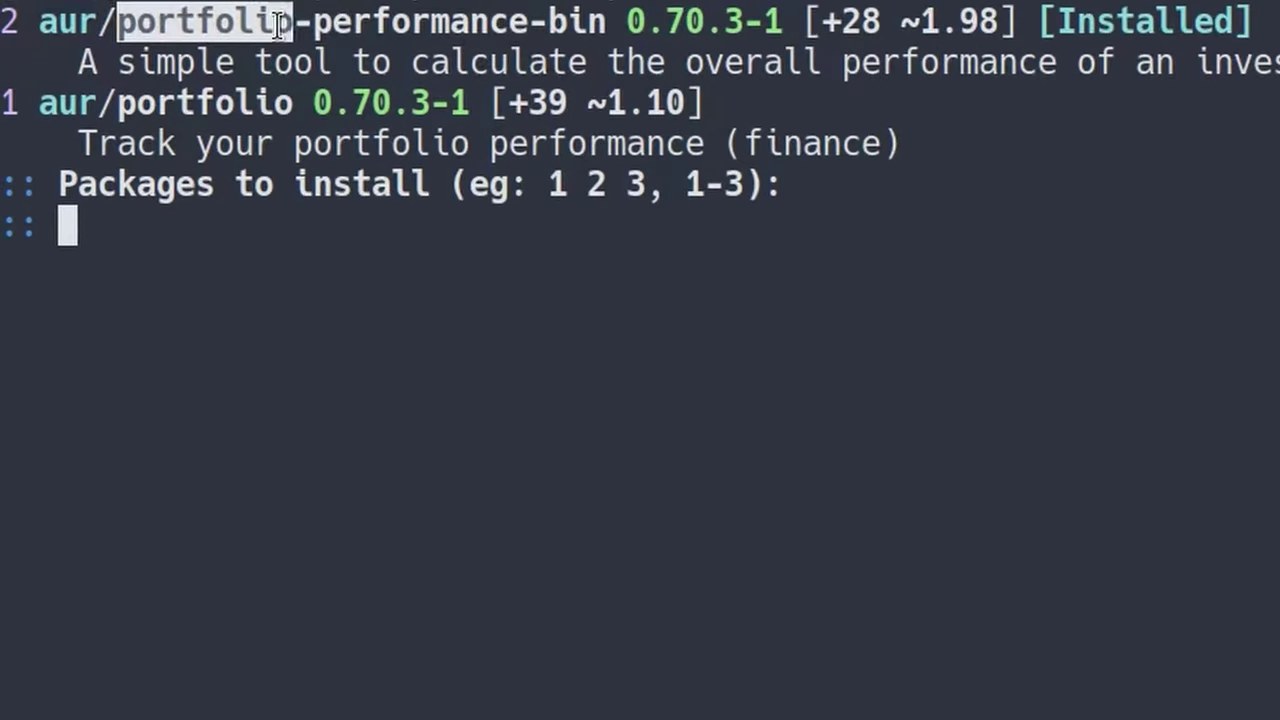
{"action": "left_click_drag", "start_coordinate": [278, 22], "coordinate": [604, 24]}
{"action": "left_click", "coordinate": [603, 72]}
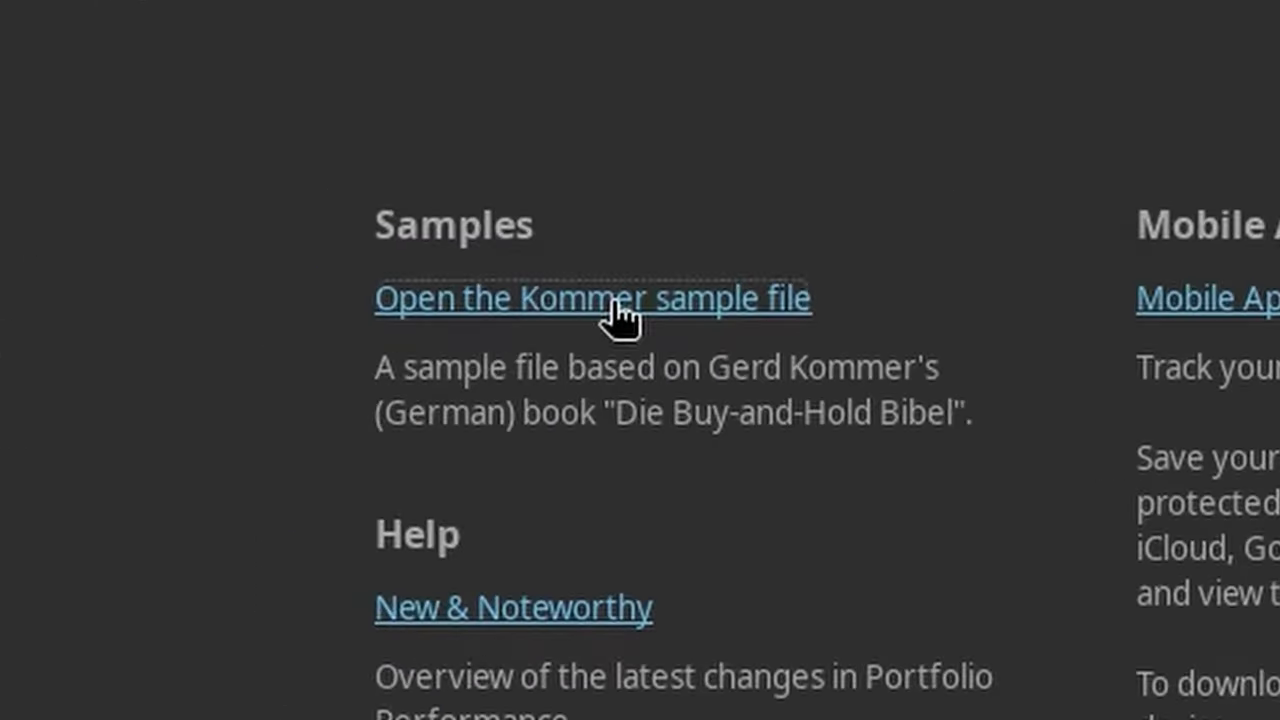
Open the Kommer sample file in Portfolio Performance and view its lists of all securities, deposit accounts and securities accounts.
{"action": "left_click", "coordinate": [297, 188]}
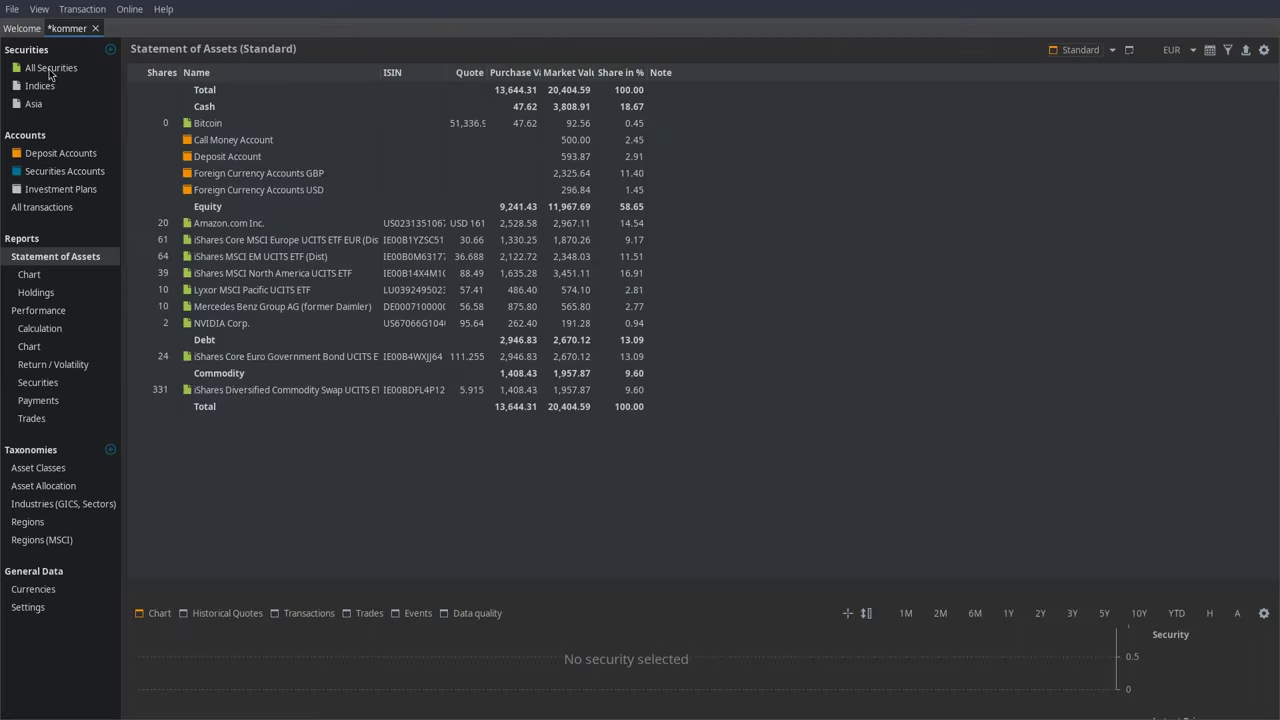
{"action": "left_click", "coordinate": [50, 70]}
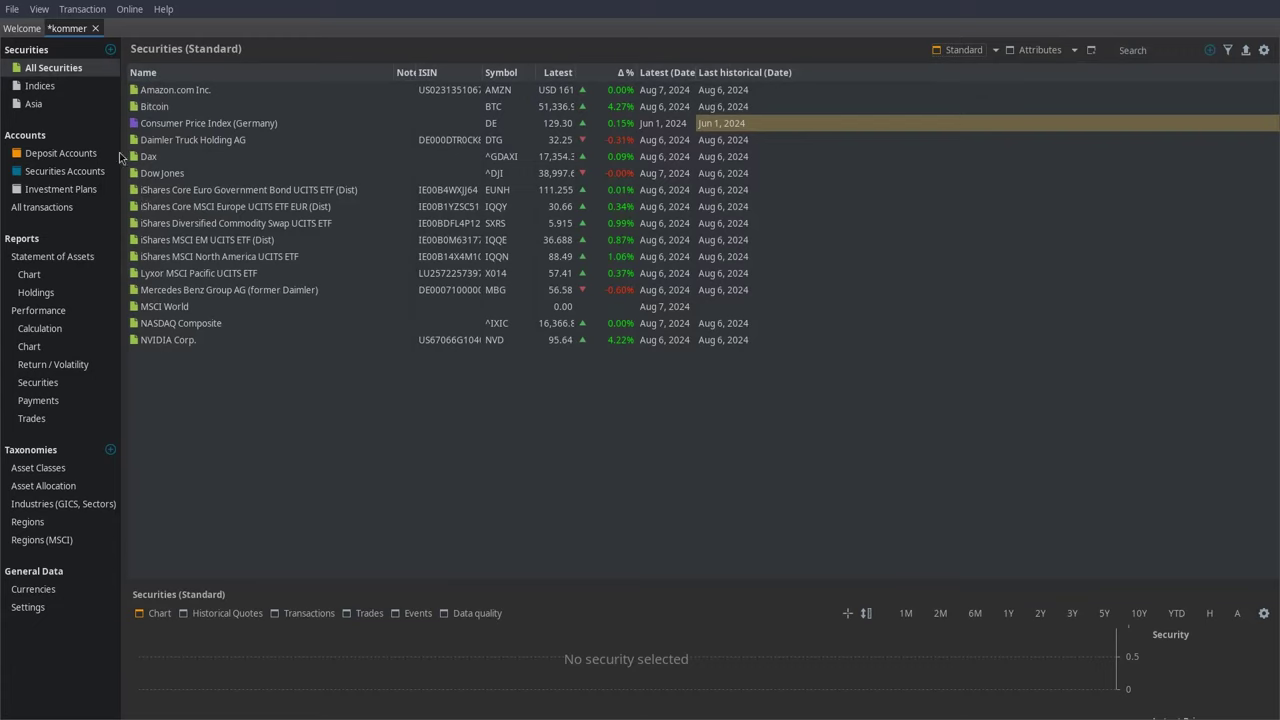
{"action": "left_click", "coordinate": [64, 154]}
{"action": "left_click", "coordinate": [69, 172]}
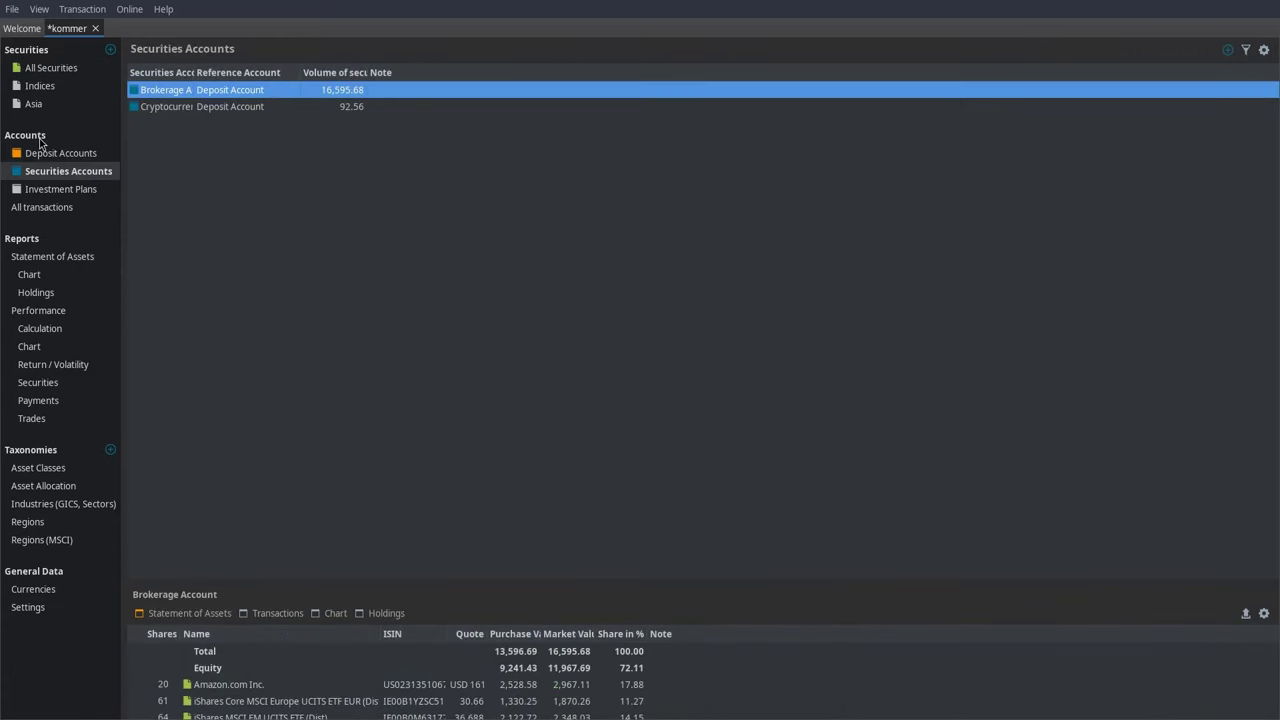
Examine the sample portfolio's Statement of Assets together with its history chart and holdings breakdown.
{"action": "left_click", "coordinate": [60, 258]}
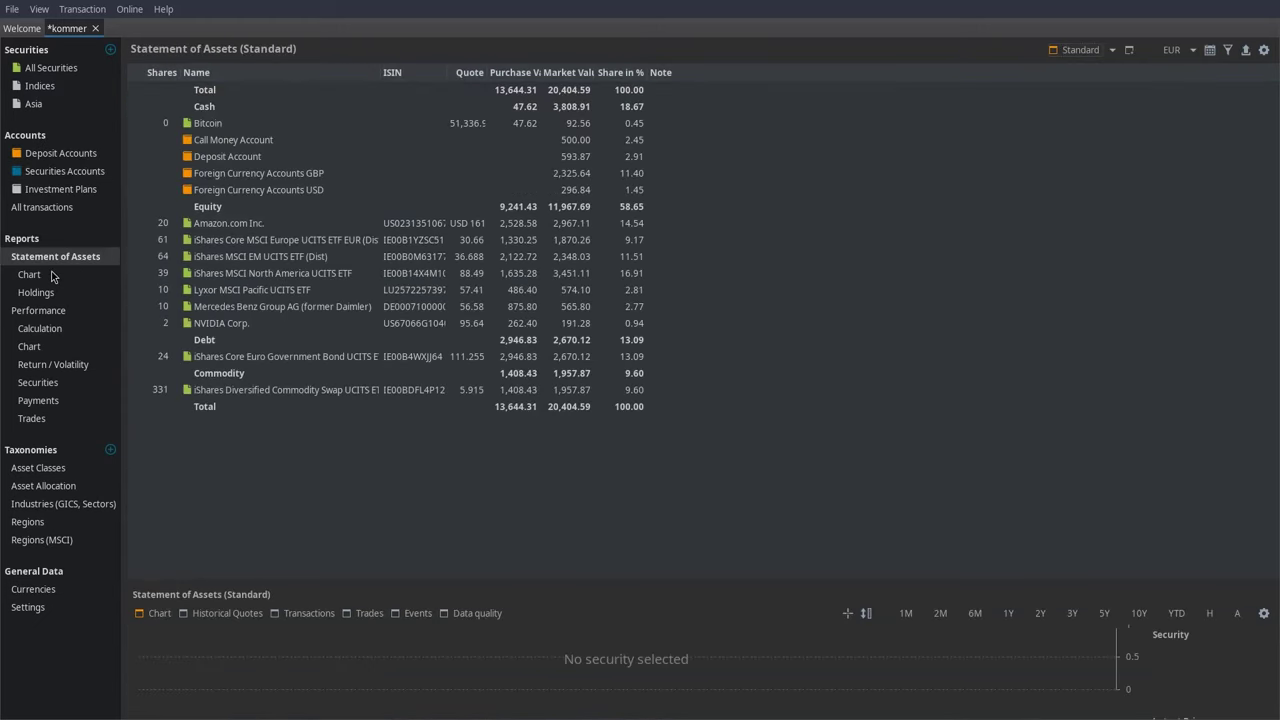
{"action": "left_click", "coordinate": [55, 274]}
{"action": "left_click", "coordinate": [40, 292]}
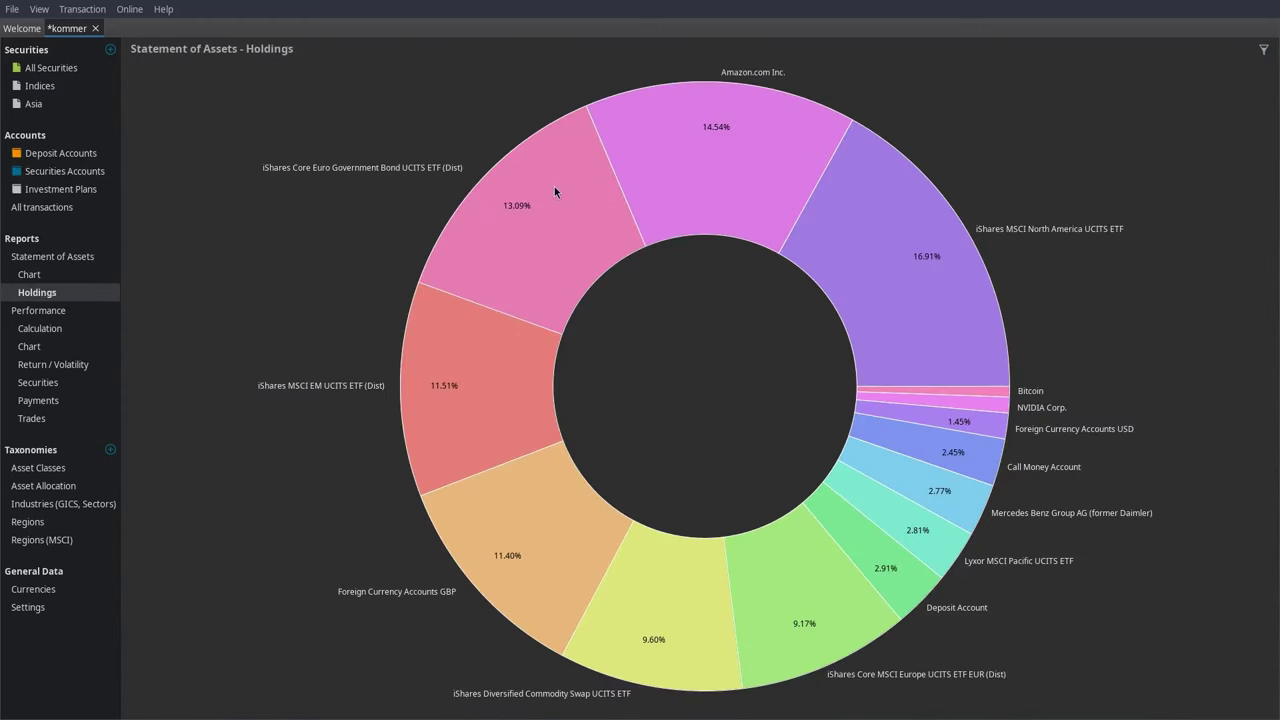
{"action": "left_click", "coordinate": [49, 274]}
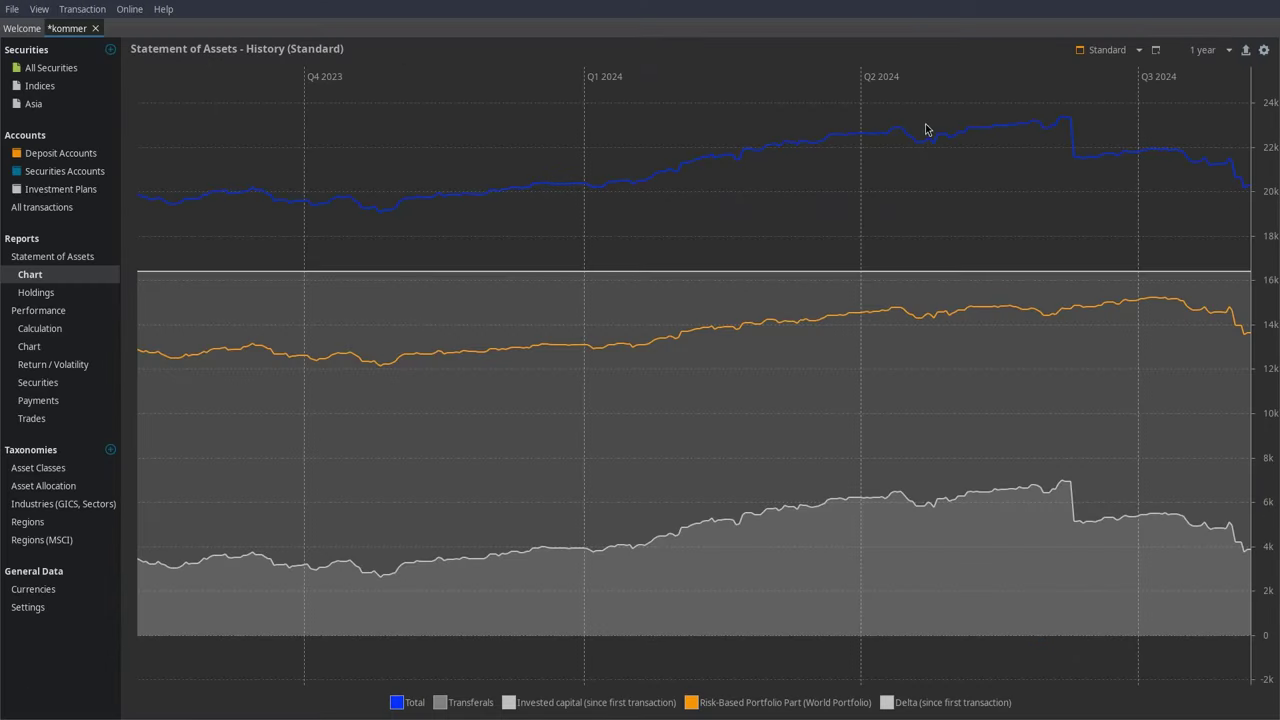
{"action": "left_click", "coordinate": [72, 292]}
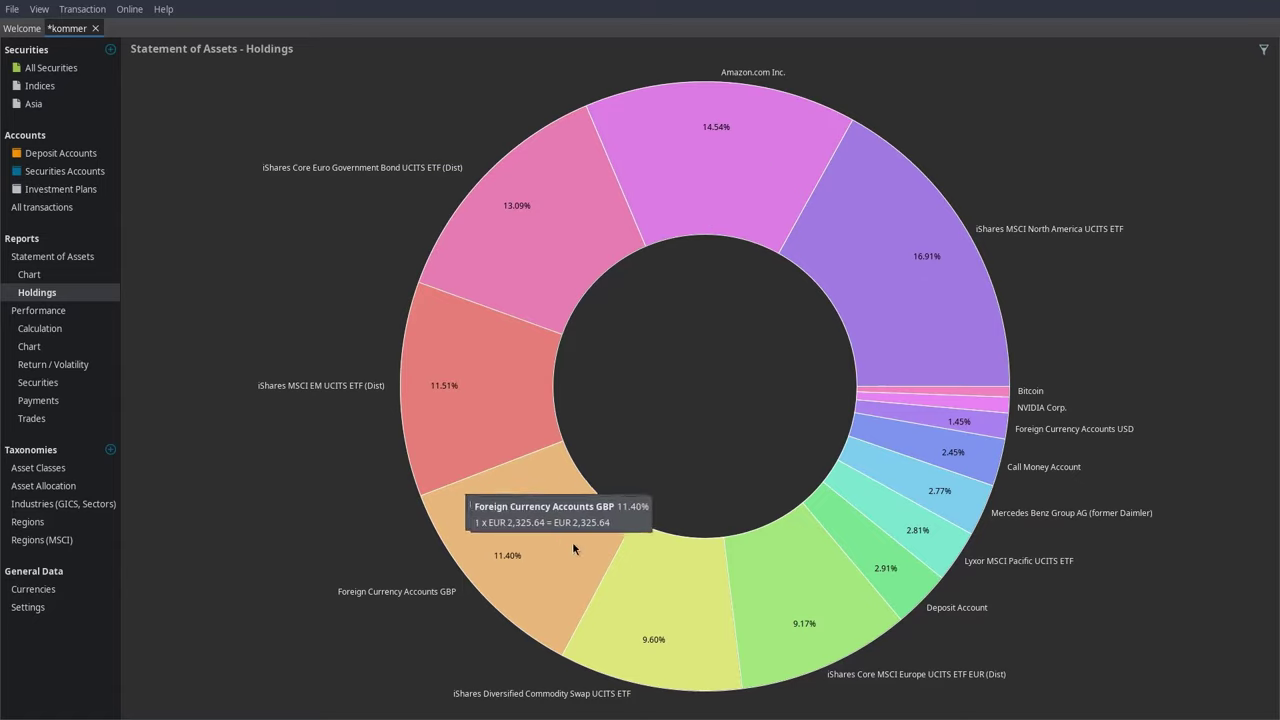
{"action": "mouse_move", "coordinate": [757, 129]}
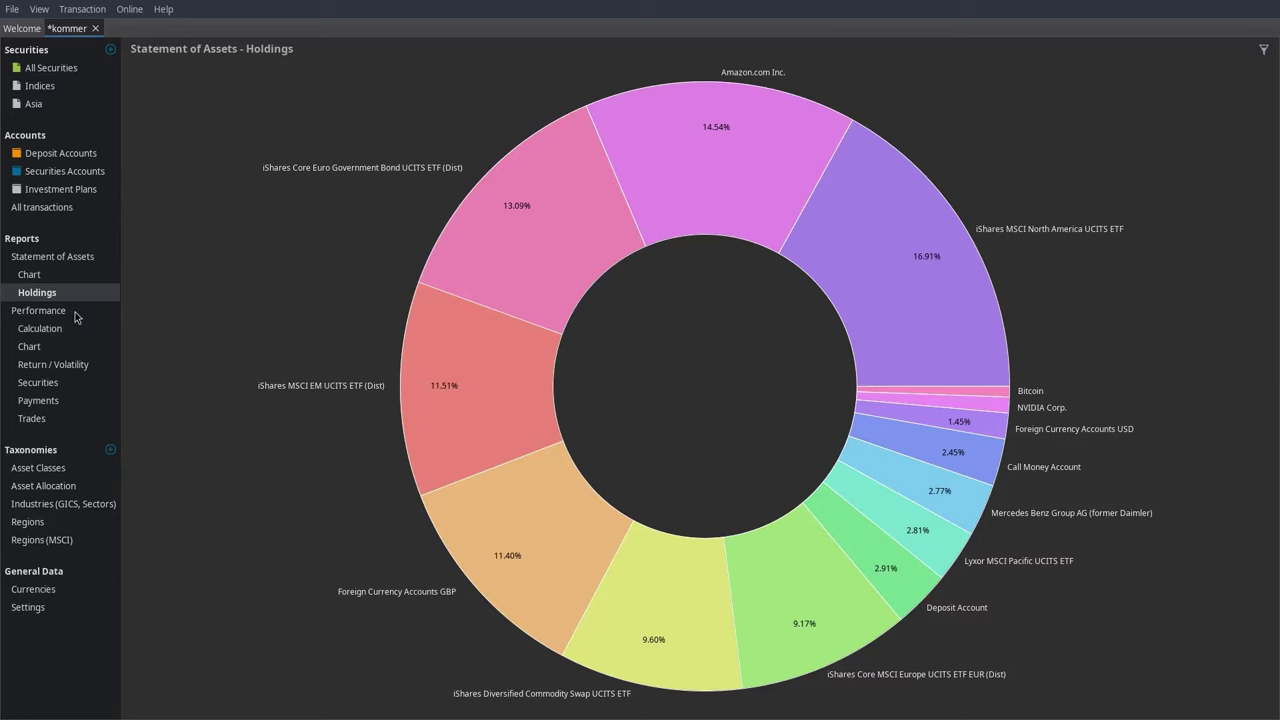
View the sample portfolio's Performance dashboard and close the Kommer file.
{"action": "left_click", "coordinate": [75, 312]}
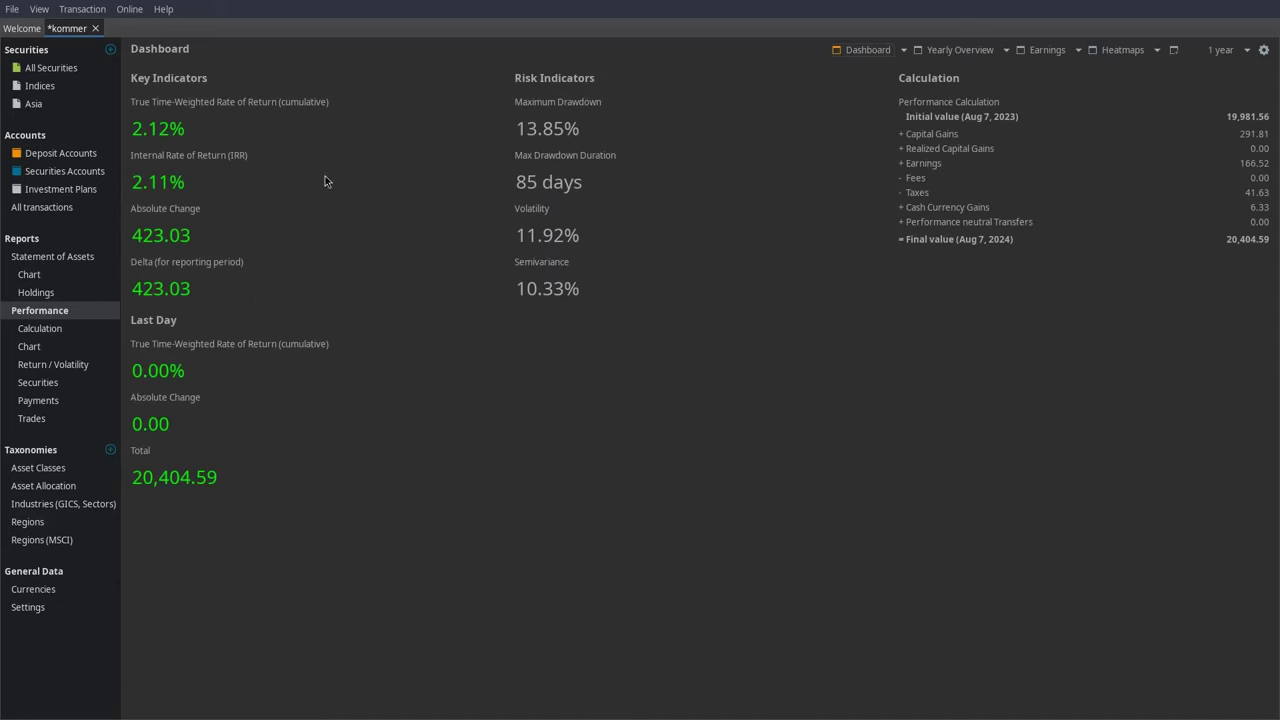
{"action": "left_click_drag", "start_coordinate": [230, 130], "coordinate": [254, 113]}
{"action": "left_click", "coordinate": [95, 28]}
{"action": "left_click", "coordinate": [664, 371]}
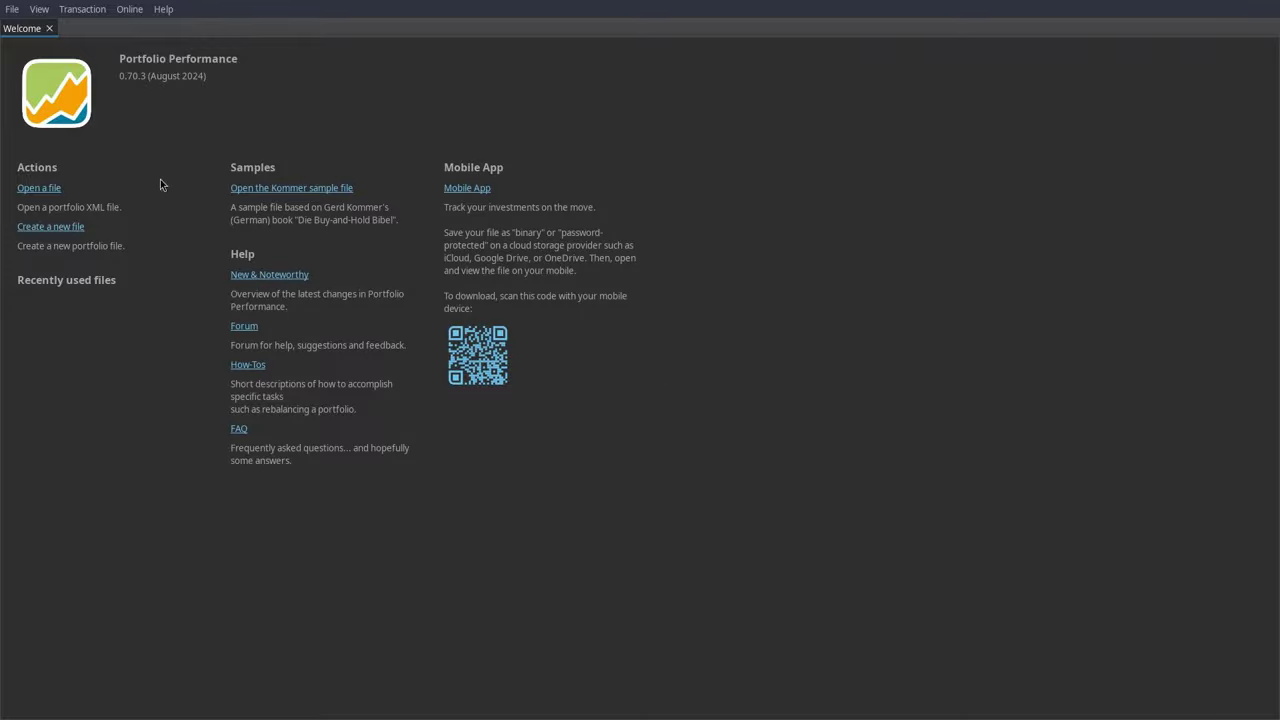
Start a new portfolio file with USD (United States dollar) as the base currency and continue to the accounts setup.
{"action": "left_click", "coordinate": [64, 228]}
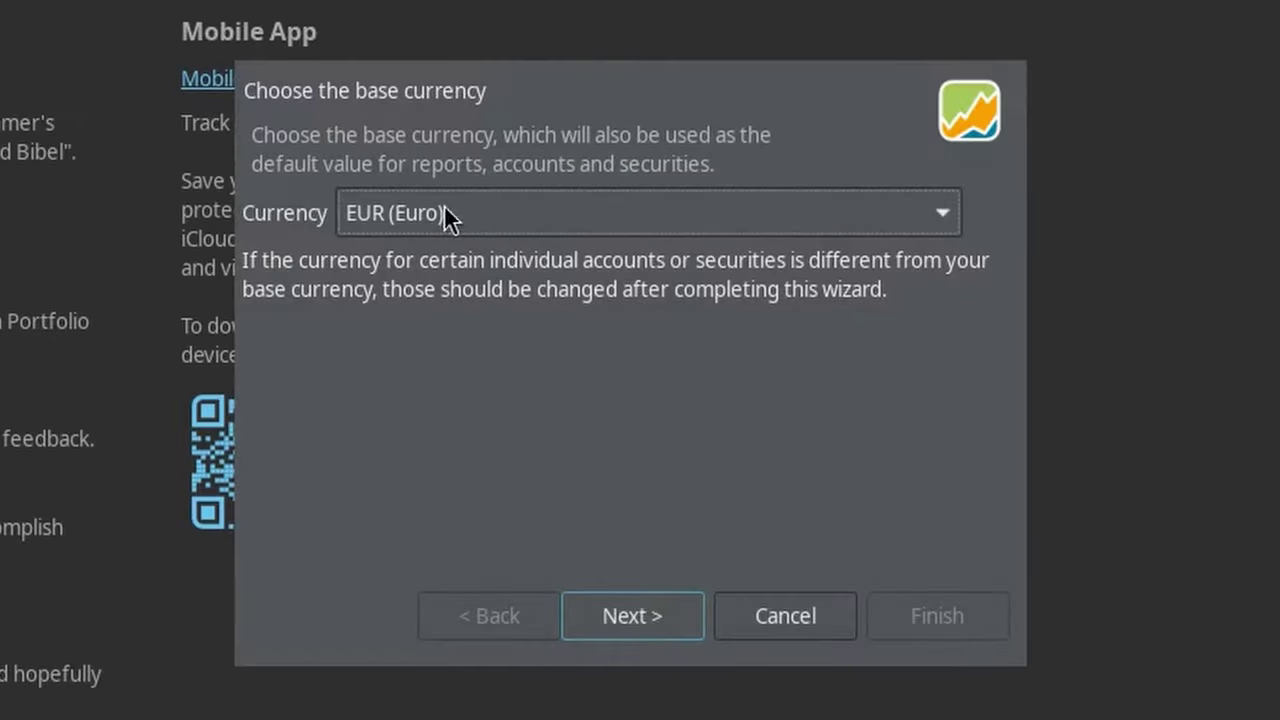
{"action": "scroll", "coordinate": [1279, 344], "scroll_direction": "up", "scroll_amount": 19}
{"action": "left_click", "coordinate": [1279, 340]}
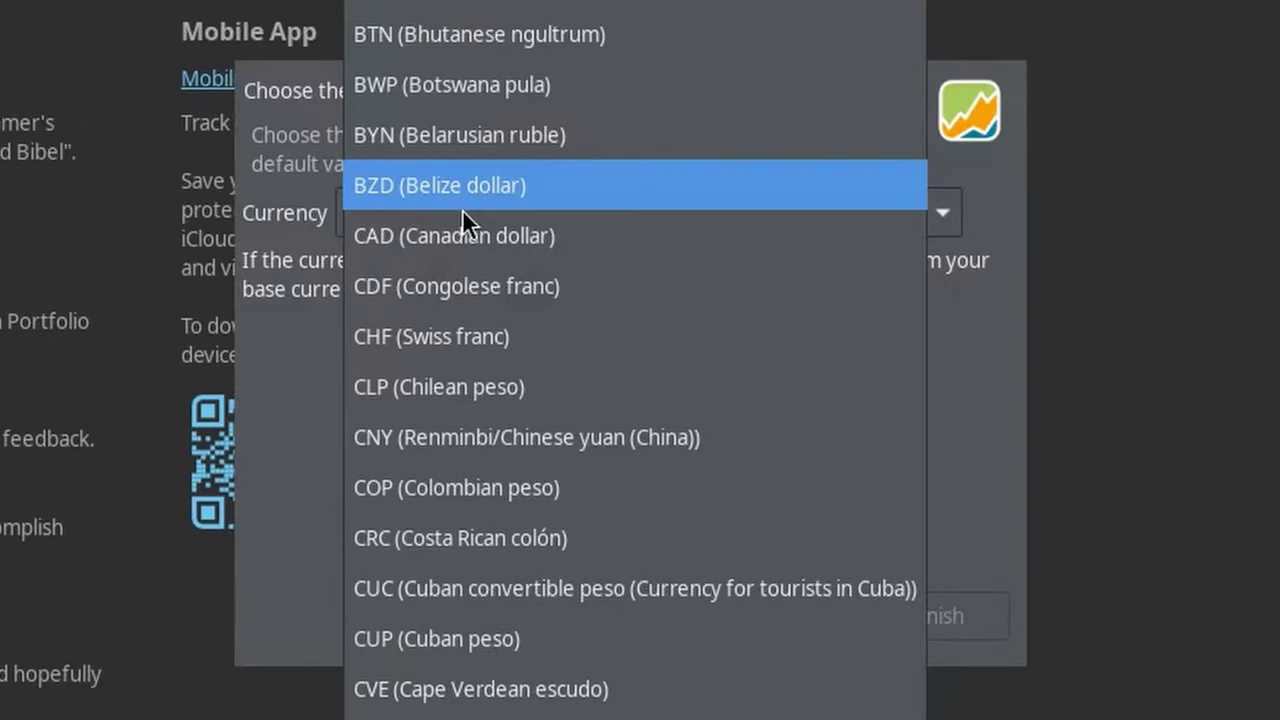
{"action": "scroll", "coordinate": [460, 195], "scroll_direction": "down", "scroll_amount": 14}
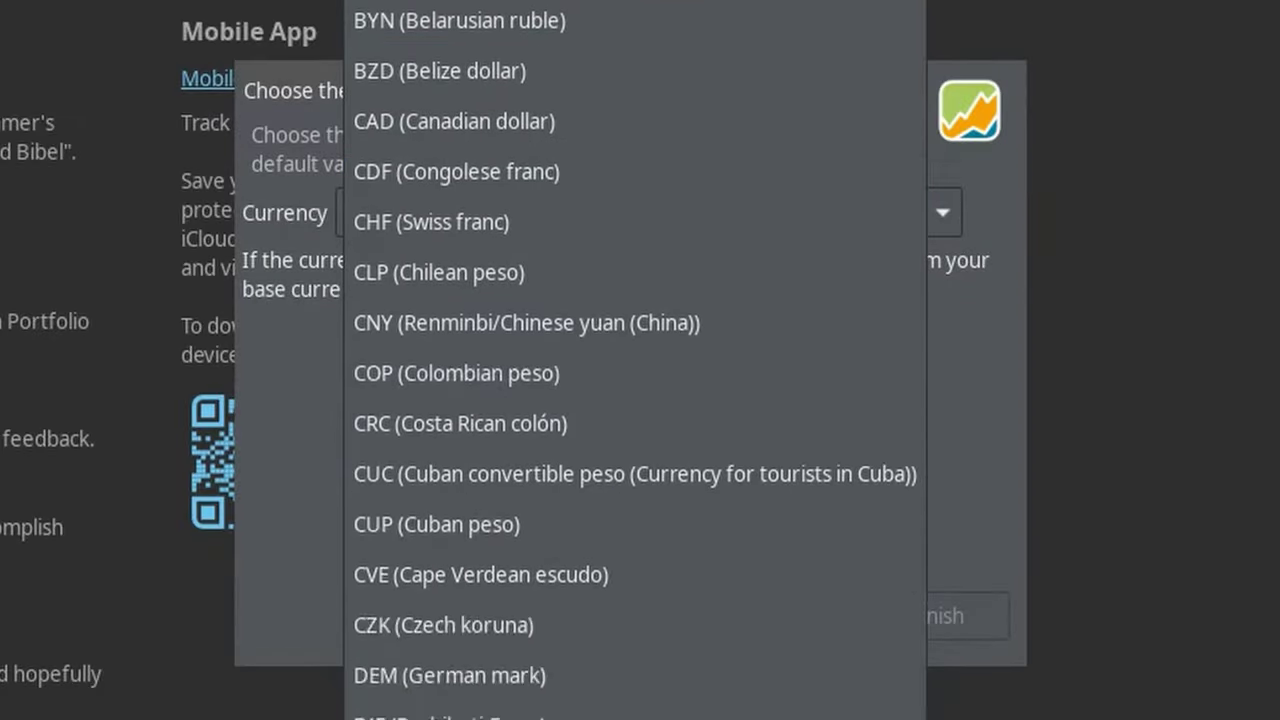
{"action": "scroll", "coordinate": [443, 704], "scroll_direction": "down", "scroll_amount": 20}
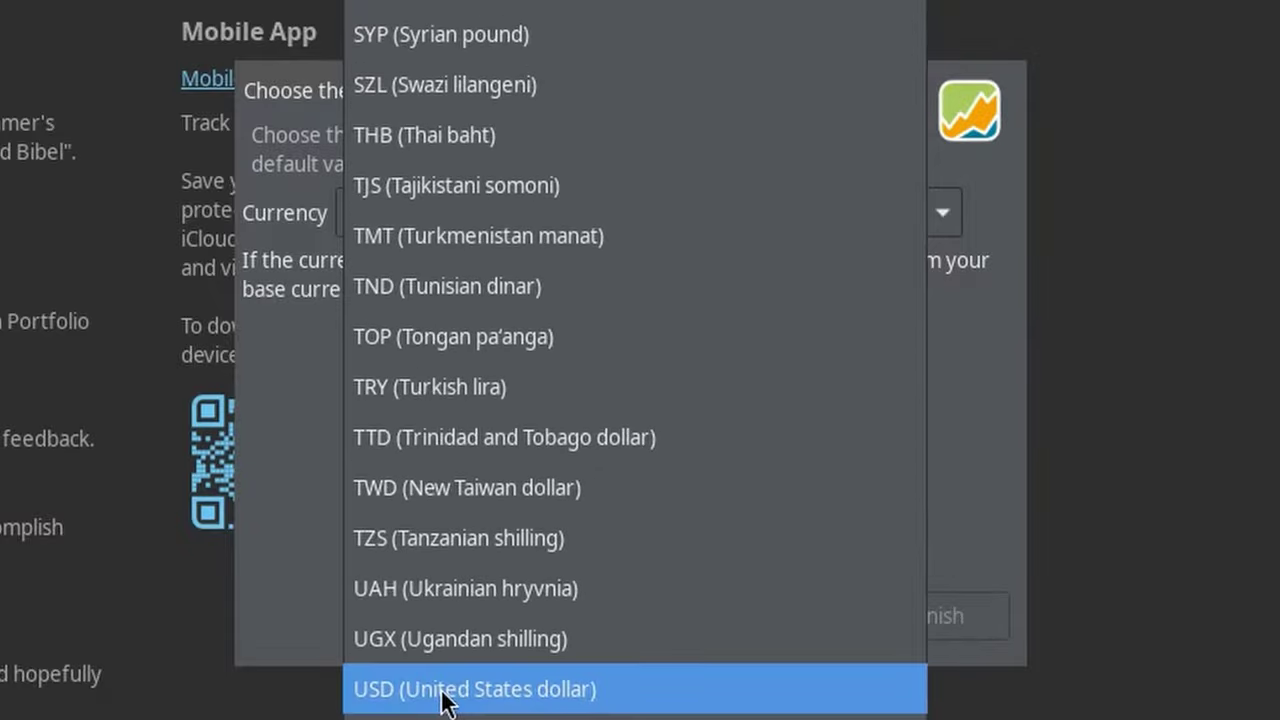
{"action": "left_click", "coordinate": [443, 704]}
{"action": "left_click", "coordinate": [686, 630]}
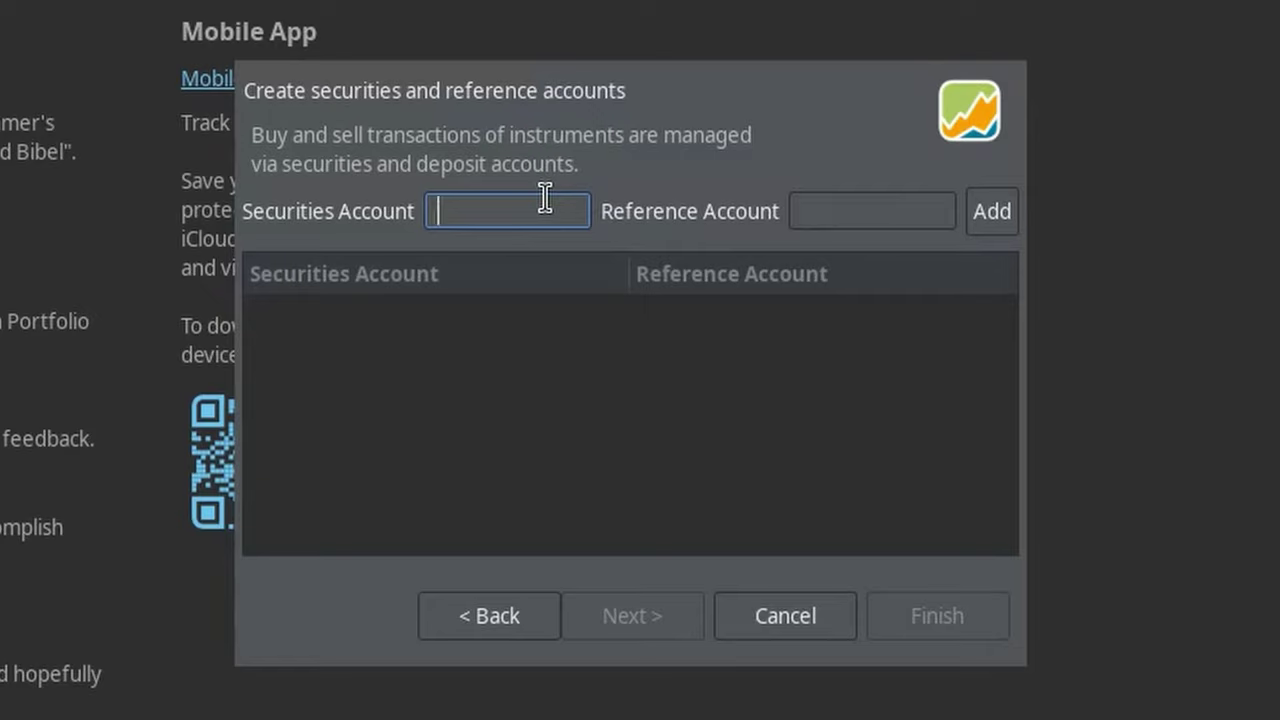
Add a securities account named Securities with the reference account Checking, and finish the new portfolio setup.
{"action": "type", "text": "Securities"}
{"action": "key", "text": "Tab"}
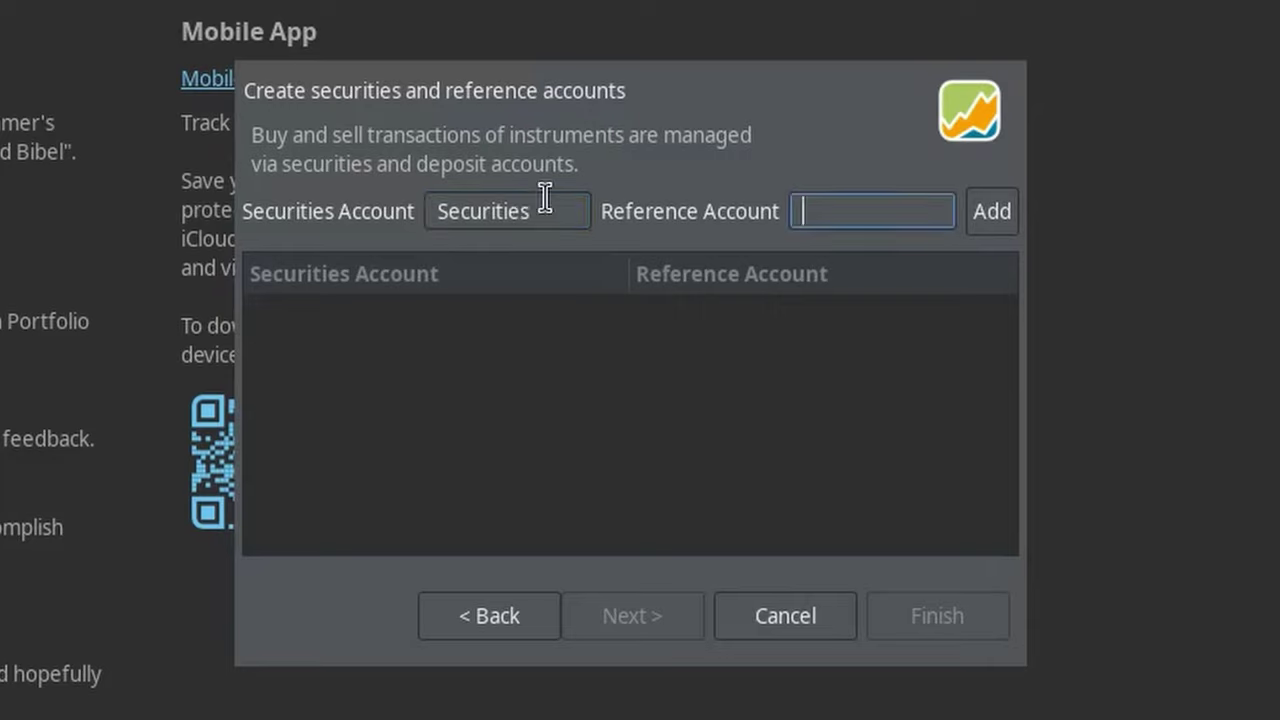
{"action": "type", "text": "Checking"}
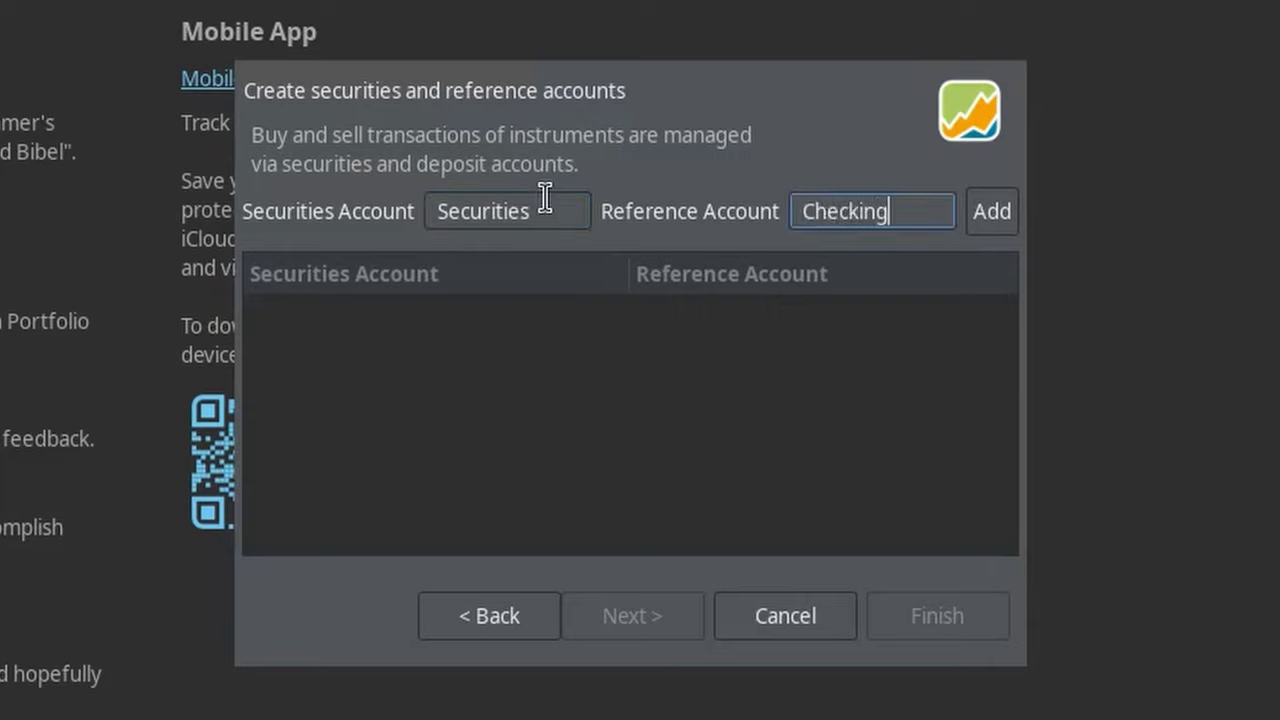
{"action": "key", "text": "Tab"}
{"action": "left_click", "coordinate": [1001, 208]}
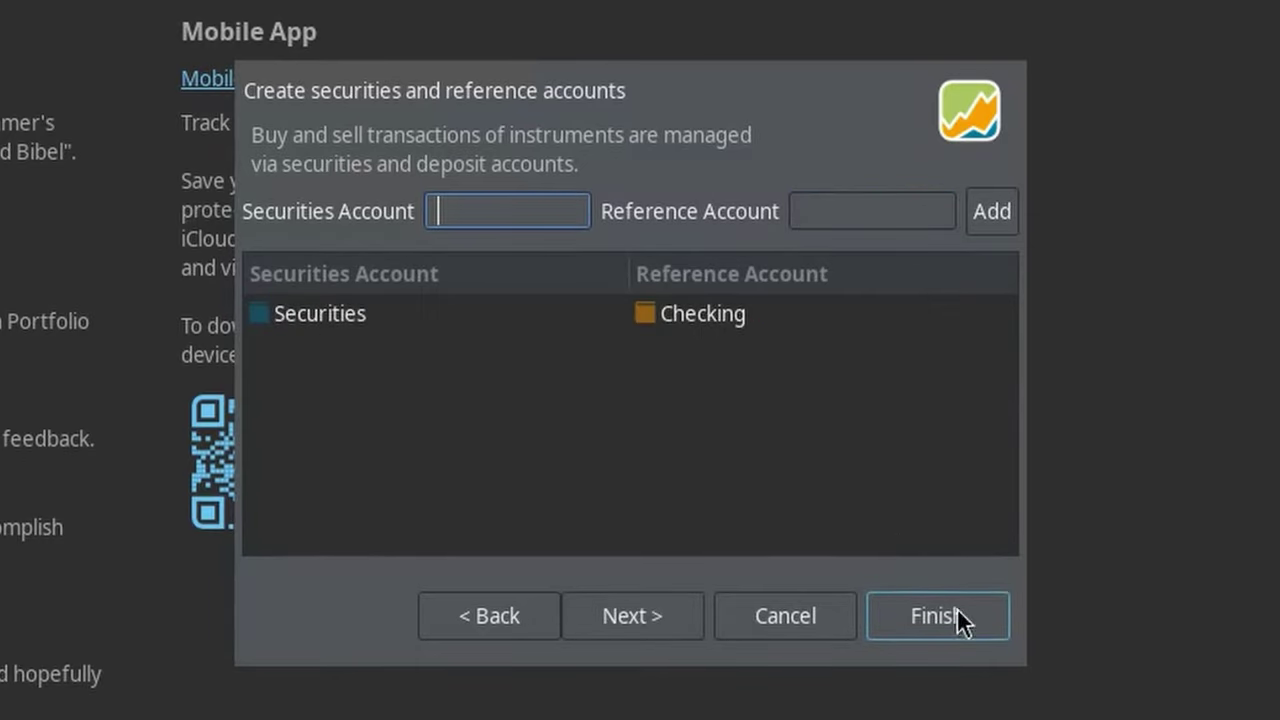
{"action": "left_click", "coordinate": [932, 616]}
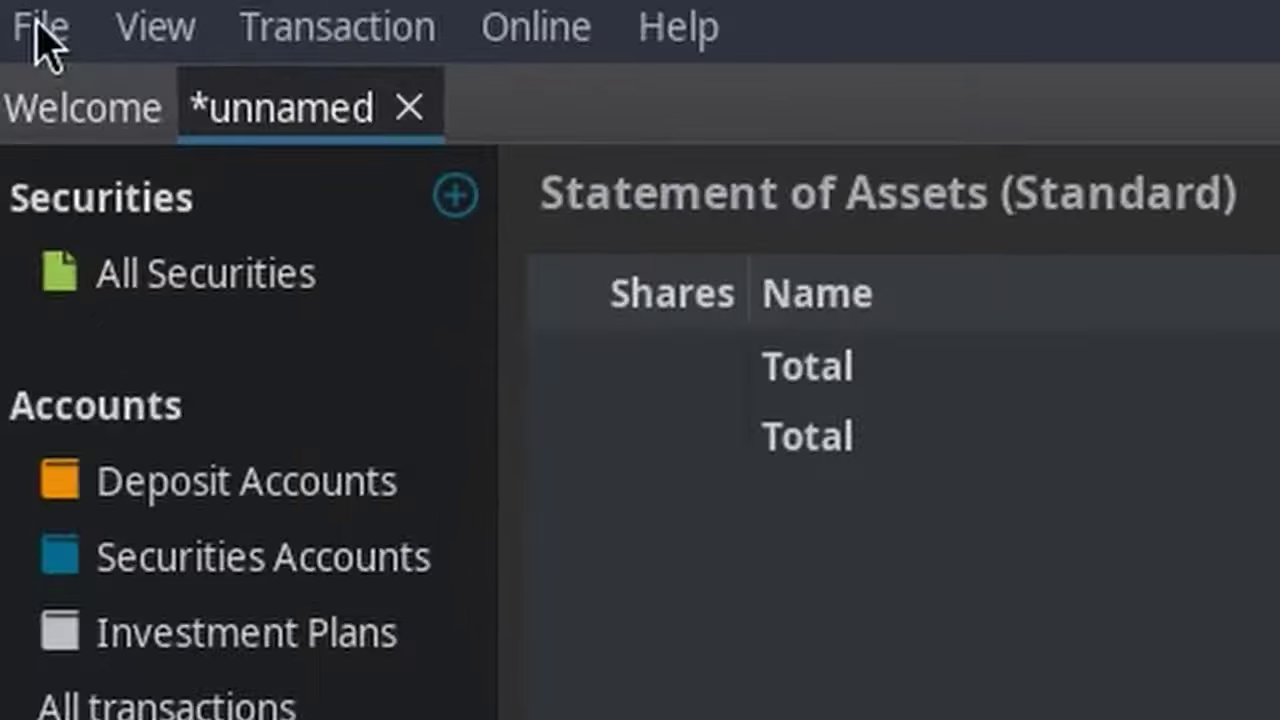
Start saving the new portfolio in the Password protected (AES-256) format.
{"action": "left_click", "coordinate": [12, 9]}
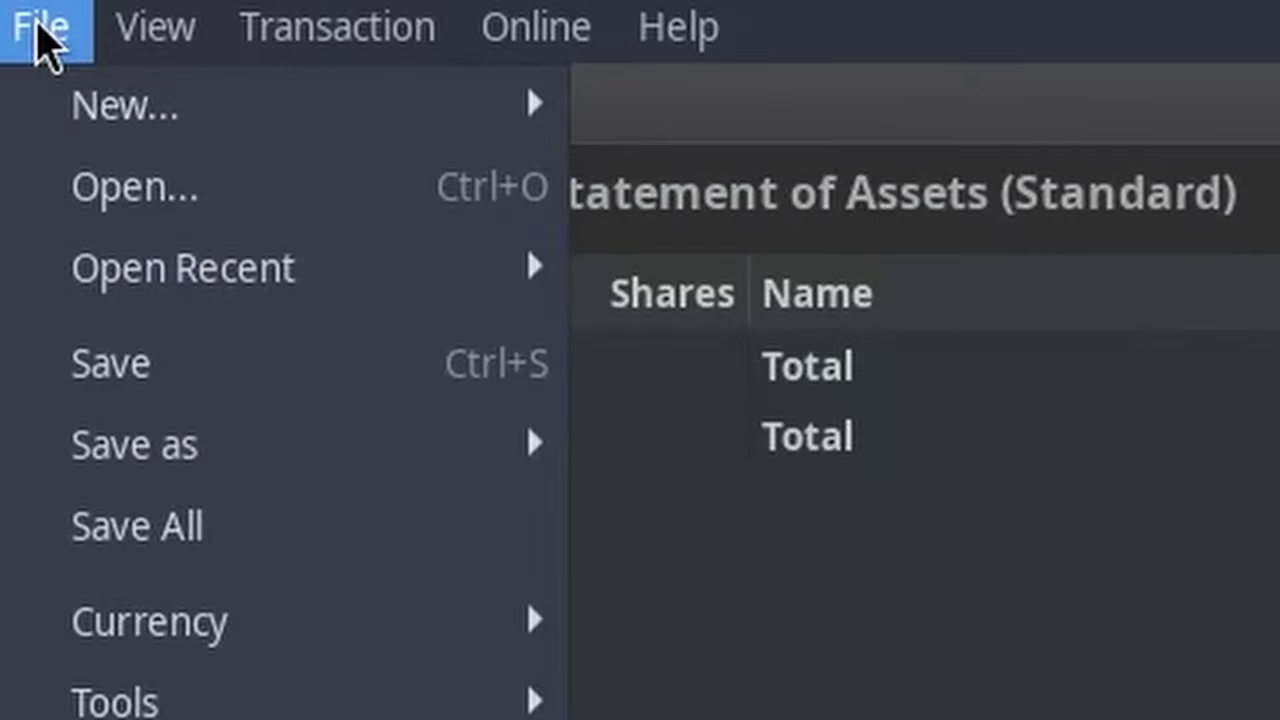
{"action": "left_click", "coordinate": [165, 385]}
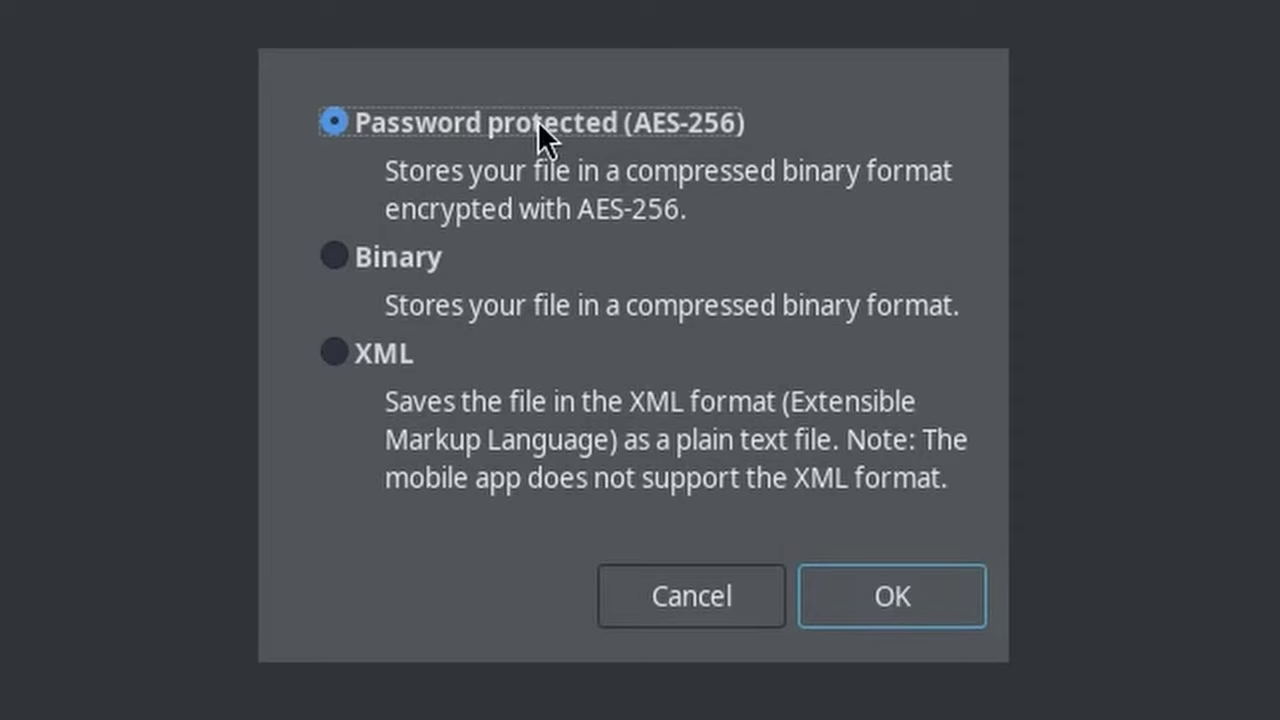
{"action": "left_click", "coordinate": [970, 598]}
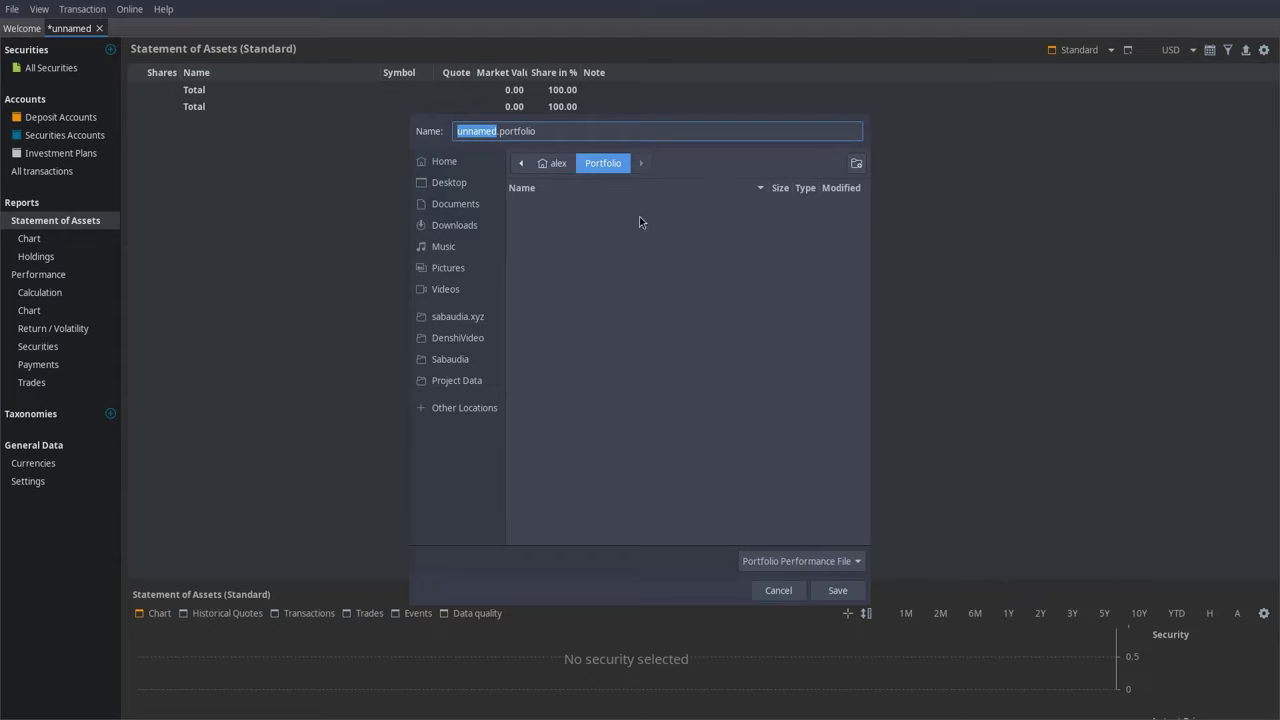
Name the file BillyPortfolio.portfolio and save it in the Portfolio folder.
{"action": "left_click", "coordinate": [502, 130]}
{"action": "double_click", "coordinate": [487, 131]}
{"action": "type", "text": "BillyPort"}
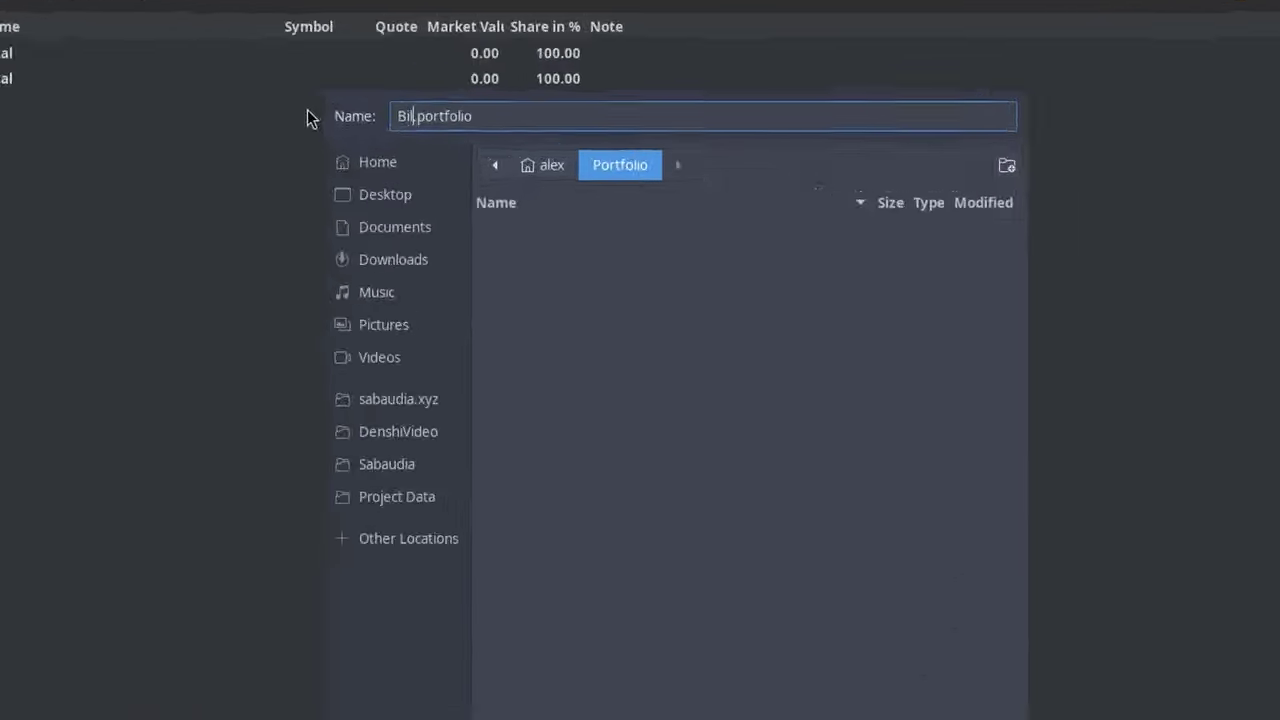
{"action": "type", "text": "folio"}
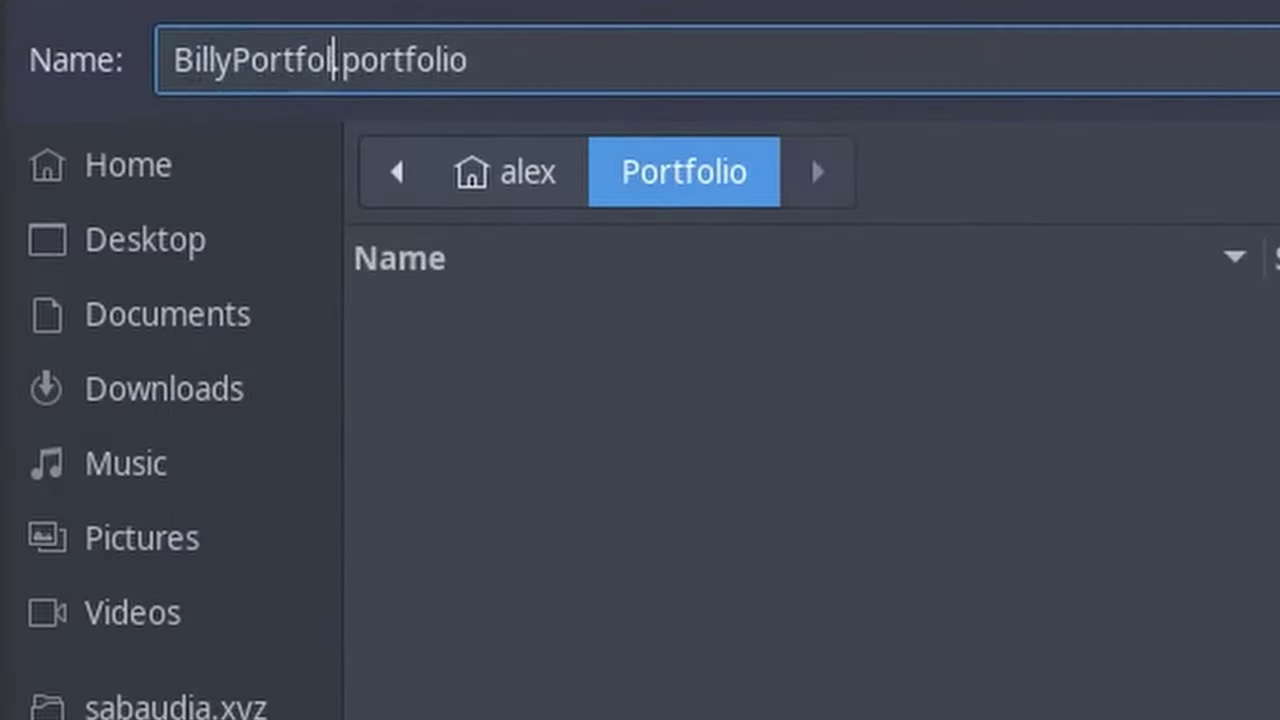
{"action": "triple_click", "coordinate": [500, 34]}
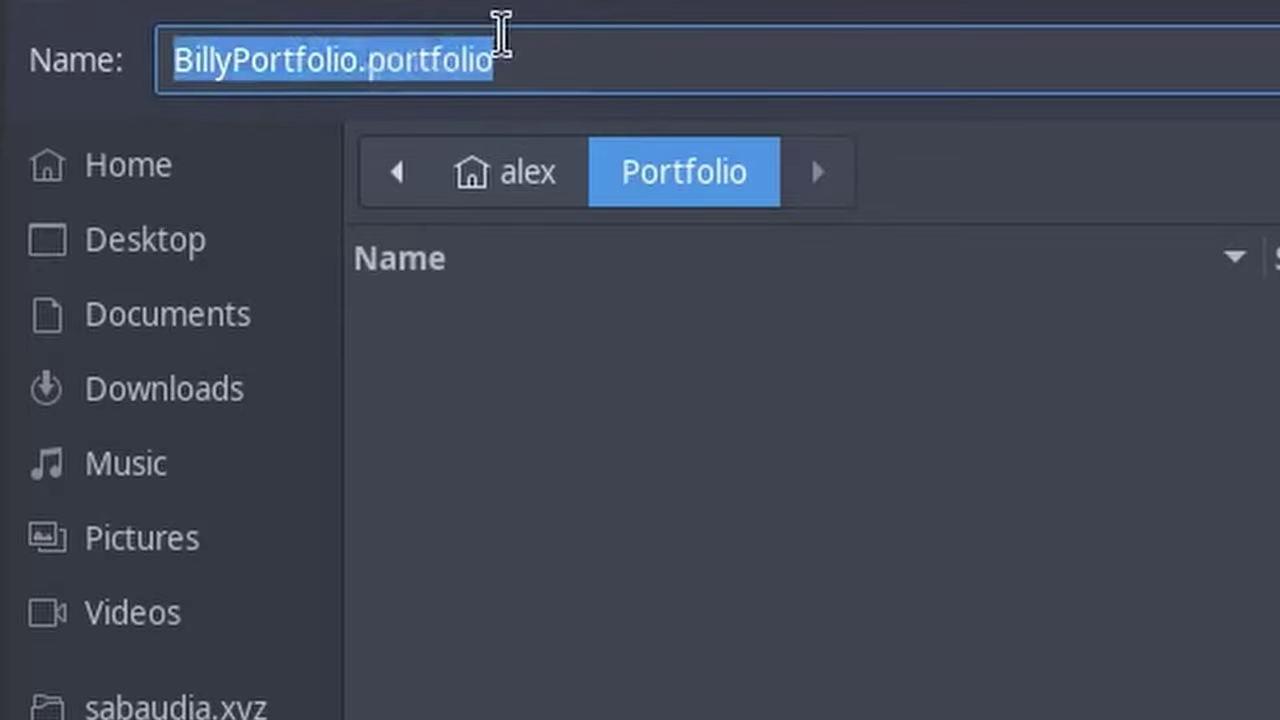
{"action": "left_click_drag", "start_coordinate": [500, 34], "coordinate": [385, 46]}
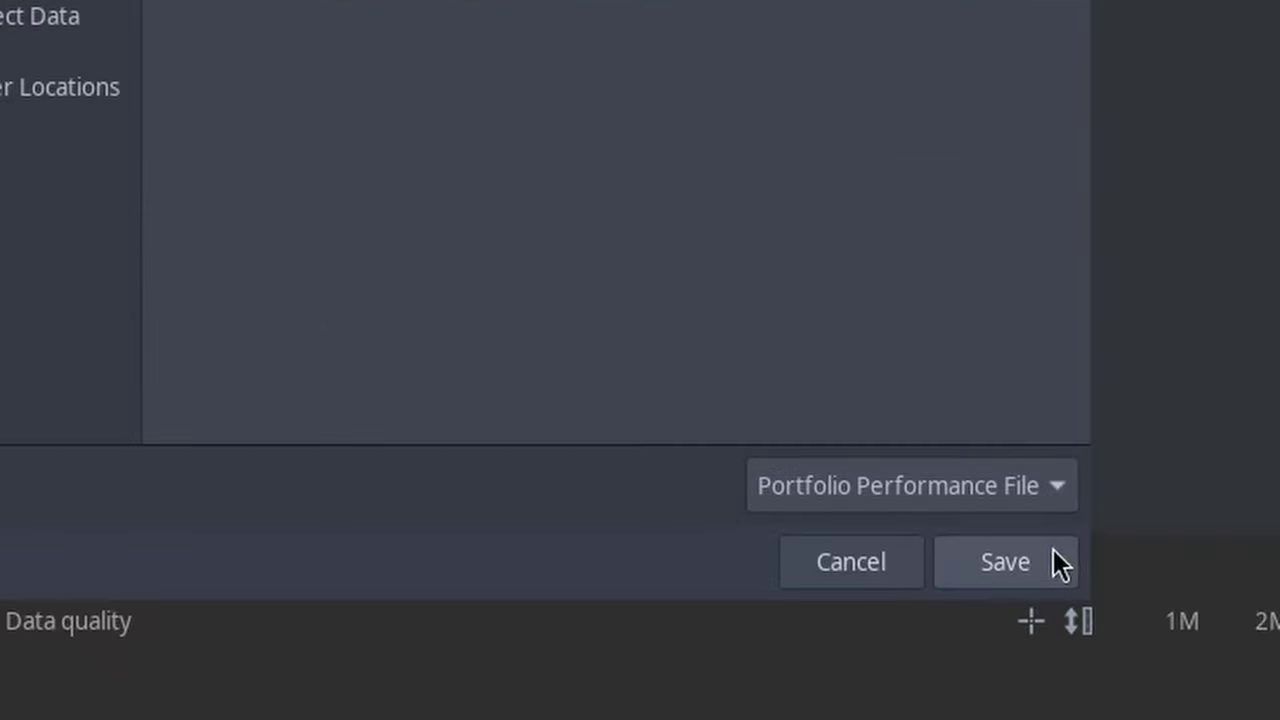
{"action": "left_click", "coordinate": [1046, 558]}
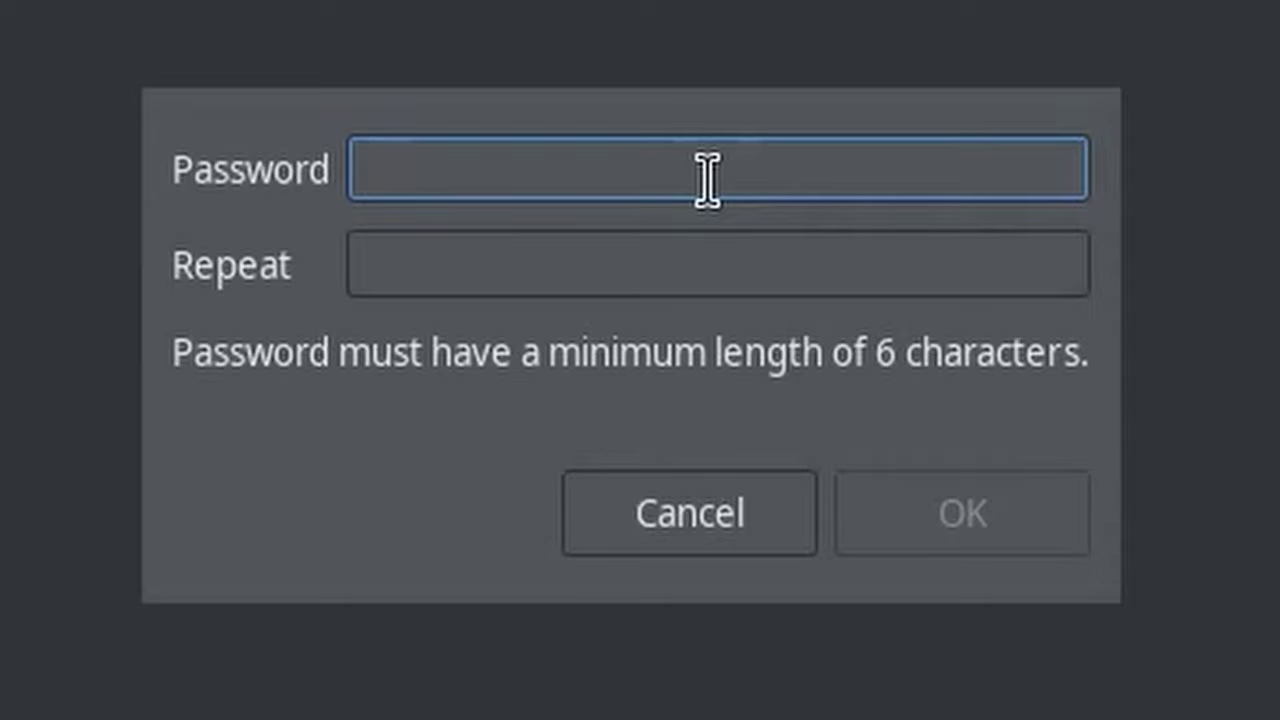
Enter and repeat the file password to encrypt the new portfolio, and confirm it.
{"action": "type", "text": "******"}
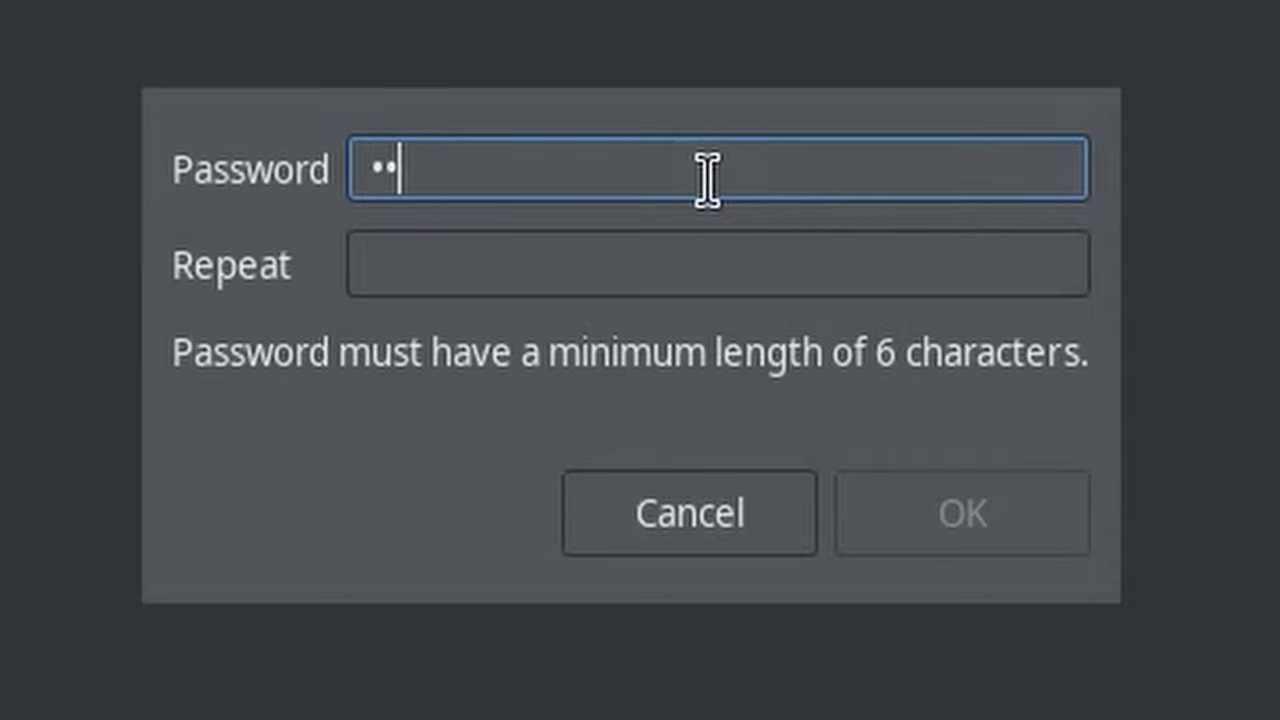
{"action": "key", "text": "Tab"}
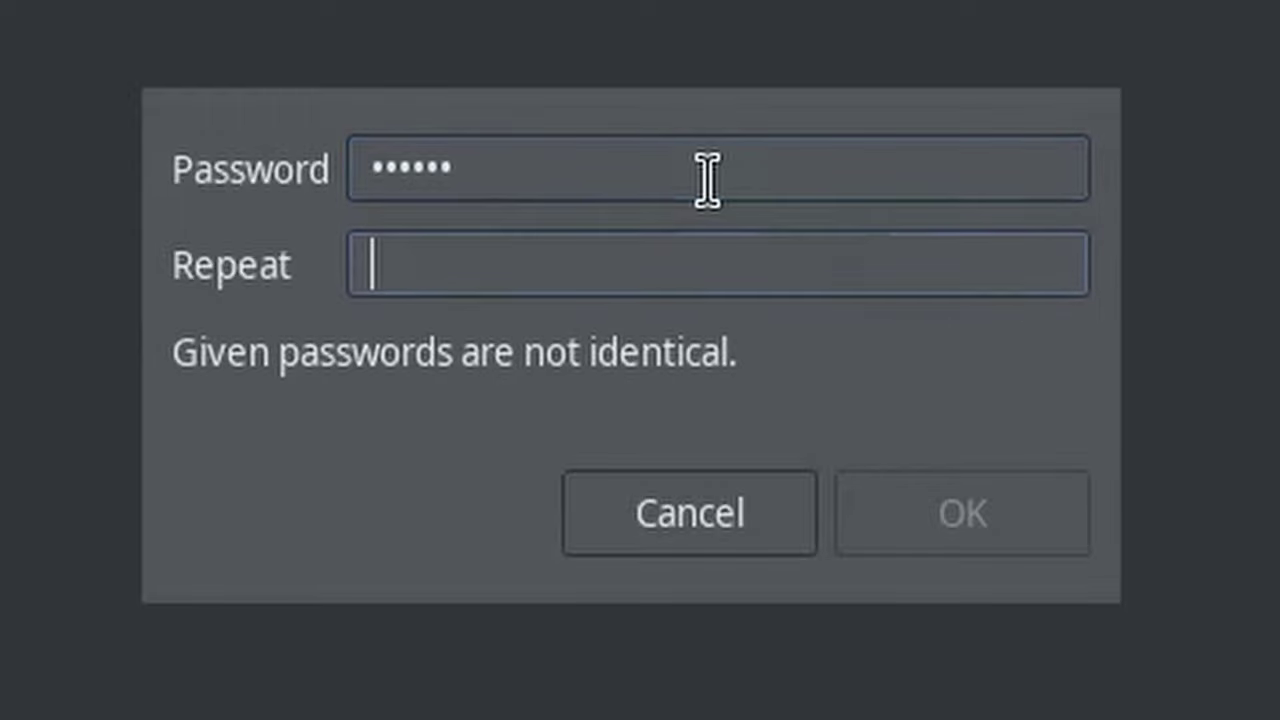
{"action": "type", "text": "******"}
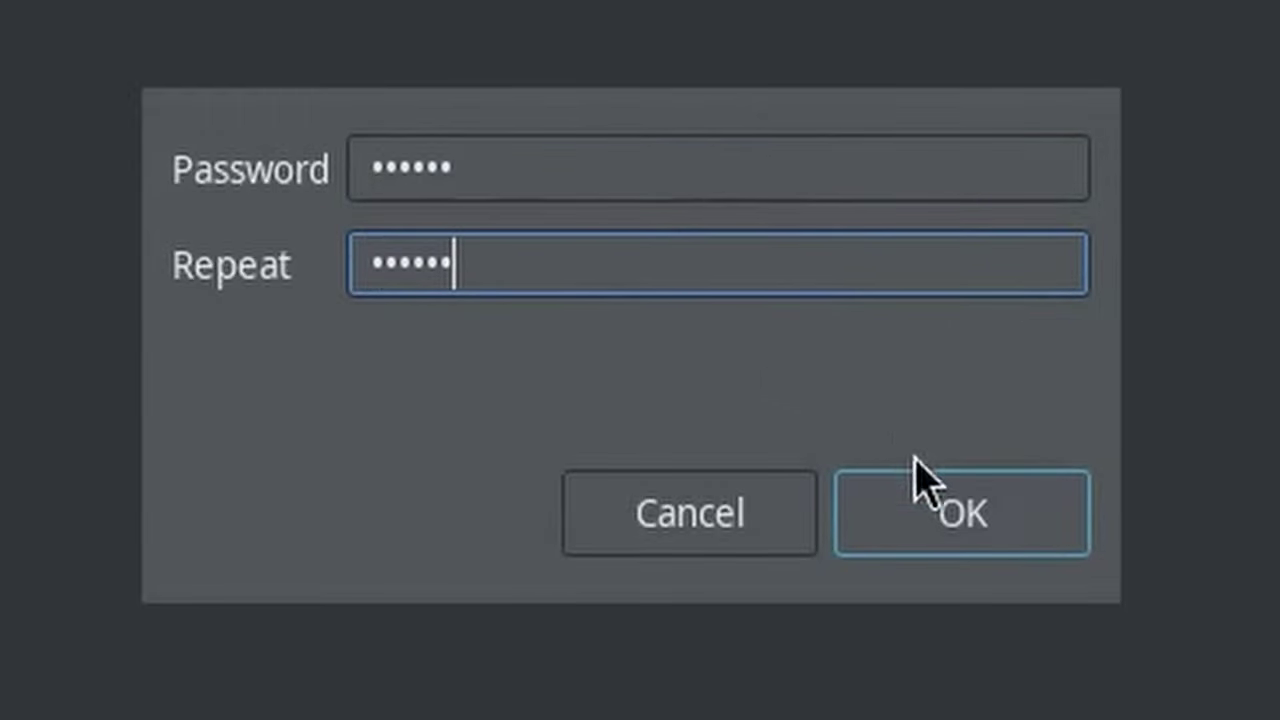
{"action": "left_click", "coordinate": [934, 508]}
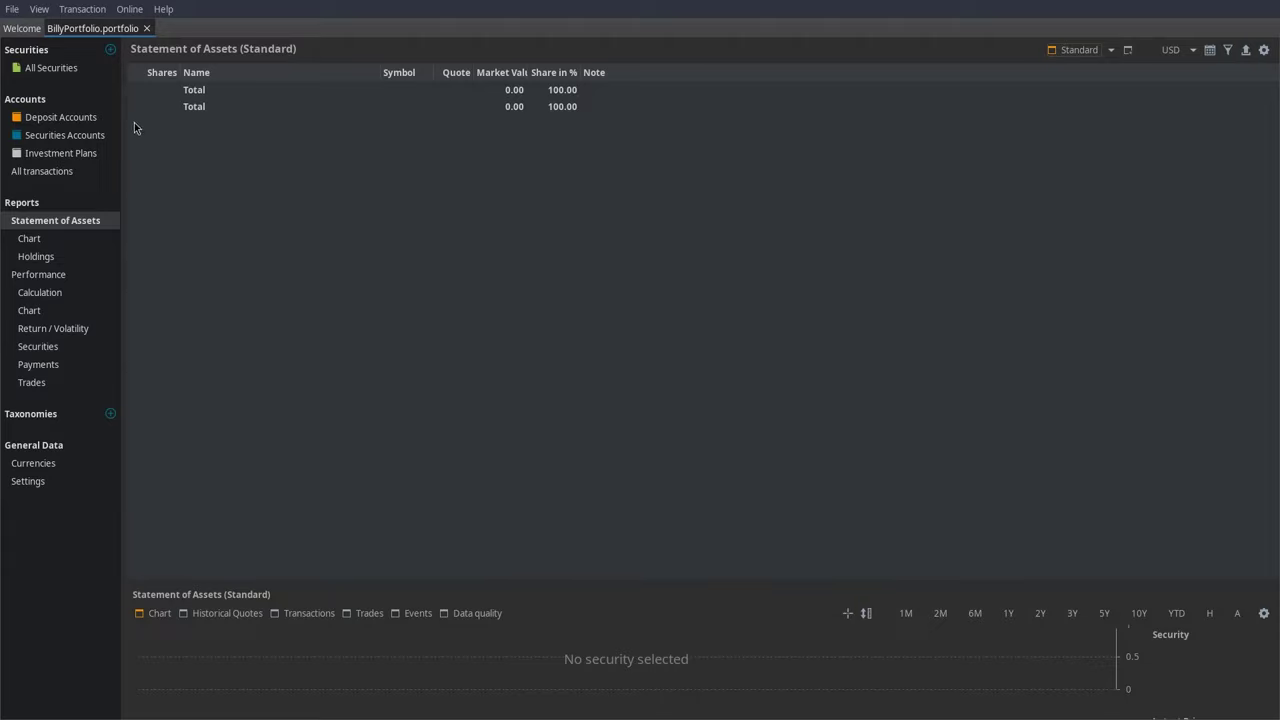
Start a deposit into the Checking cash account and set its date to Aug 8, 2023.
{"action": "left_click", "coordinate": [63, 117]}
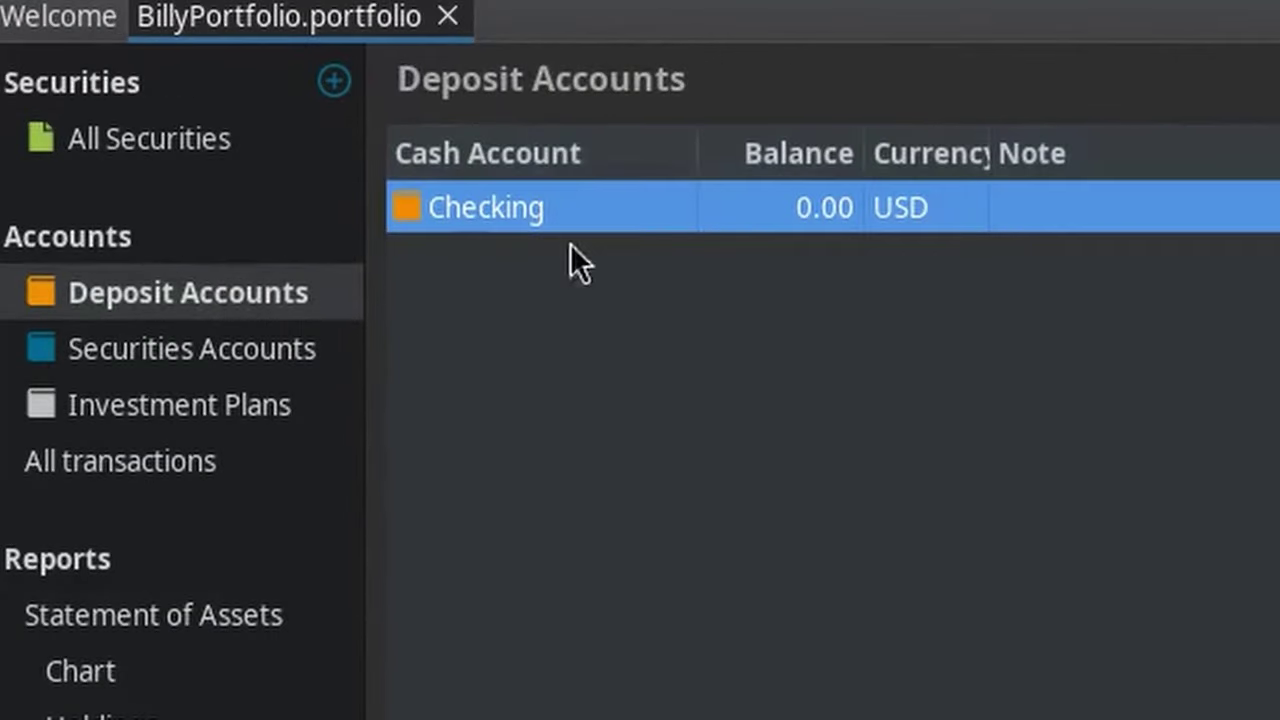
{"action": "right_click", "coordinate": [653, 206]}
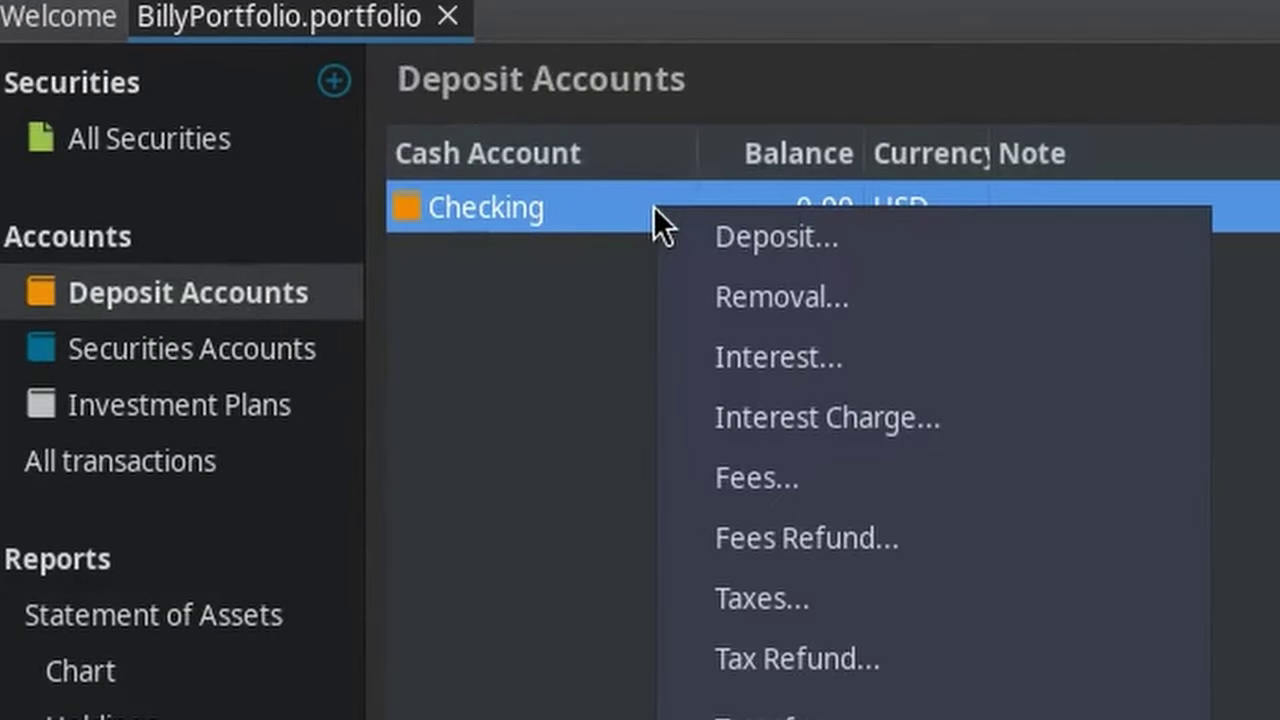
{"action": "left_click", "coordinate": [736, 232]}
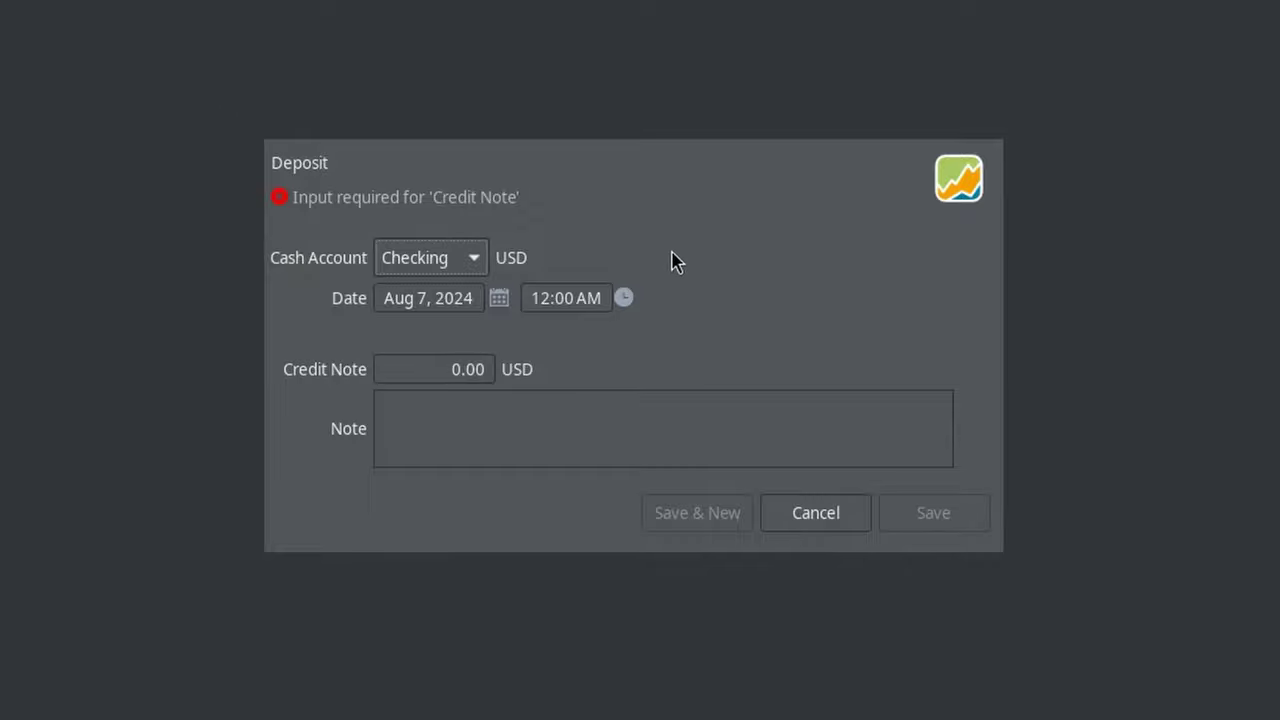
{"action": "left_click", "coordinate": [508, 298]}
{"action": "left_click", "coordinate": [234, 398]}
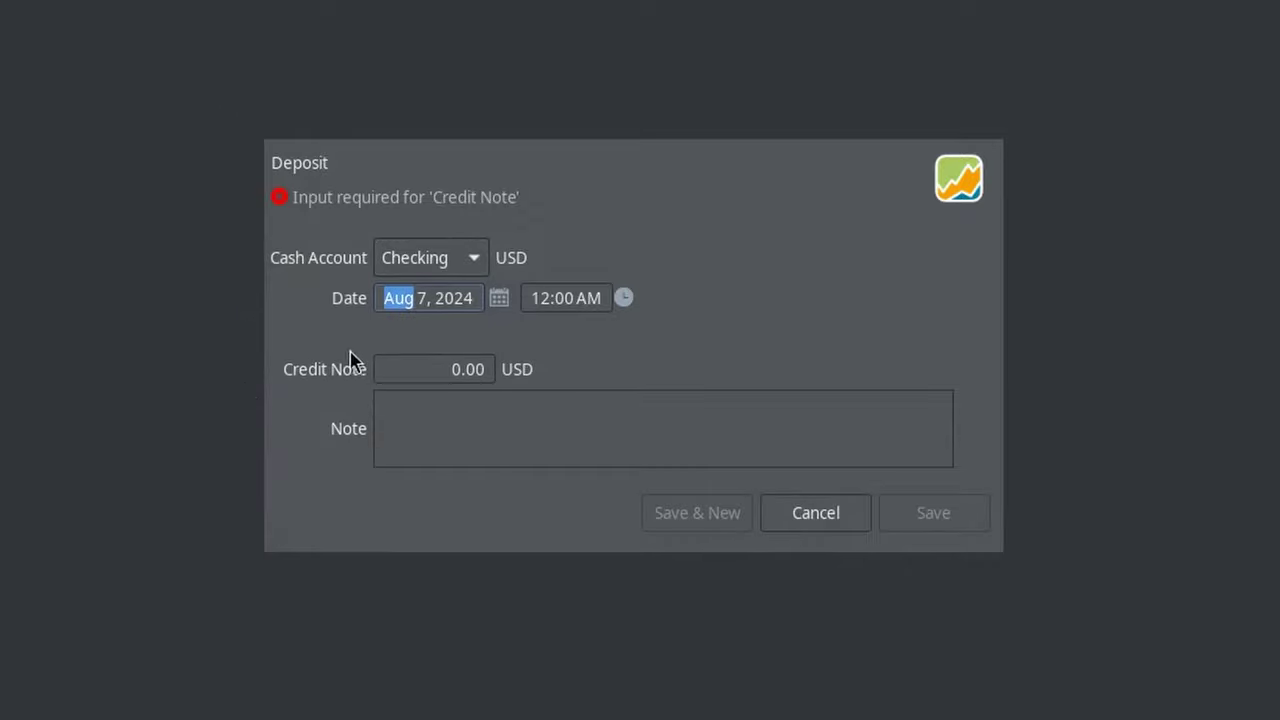
{"action": "left_click", "coordinate": [499, 298]}
{"action": "left_click", "coordinate": [447, 377]}
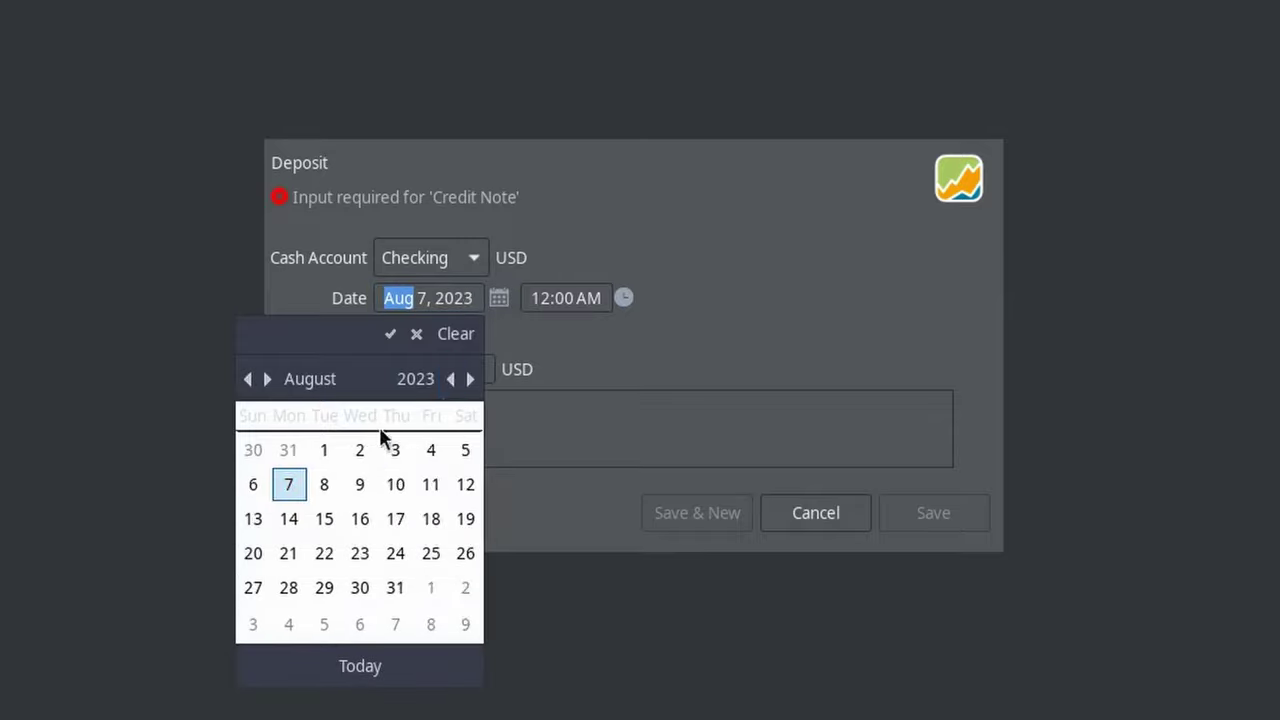
{"action": "left_click", "coordinate": [323, 486]}
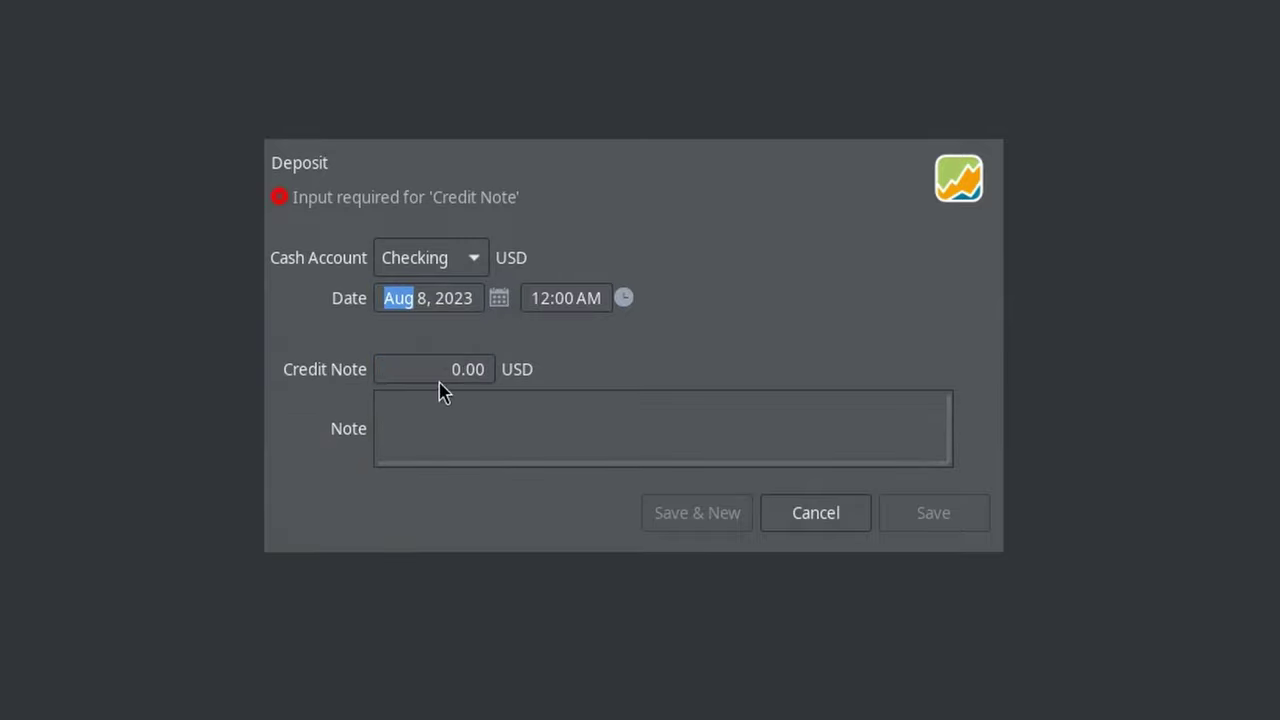
Set the deposit's credit note amount to 5000 USD and save the deposit.
{"action": "left_click_drag", "start_coordinate": [455, 368], "coordinate": [486, 376]}
{"action": "type", "text": "5000"}
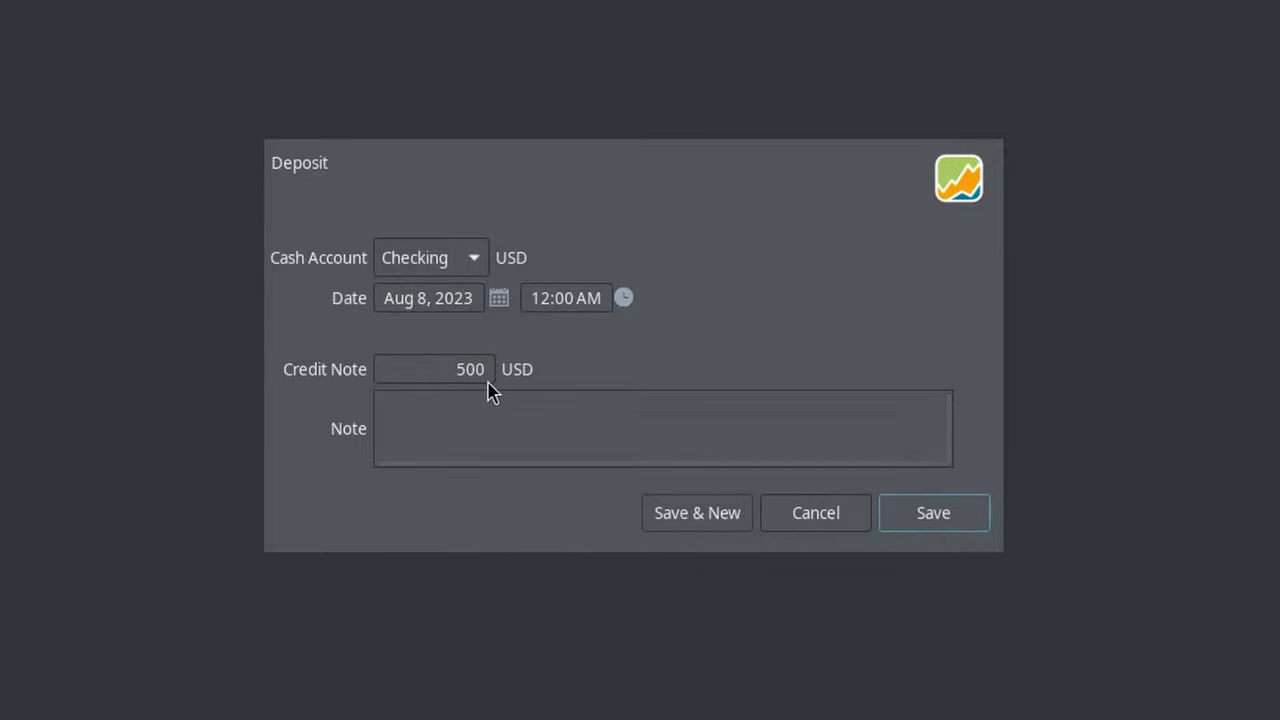
{"action": "left_click", "coordinate": [960, 511]}
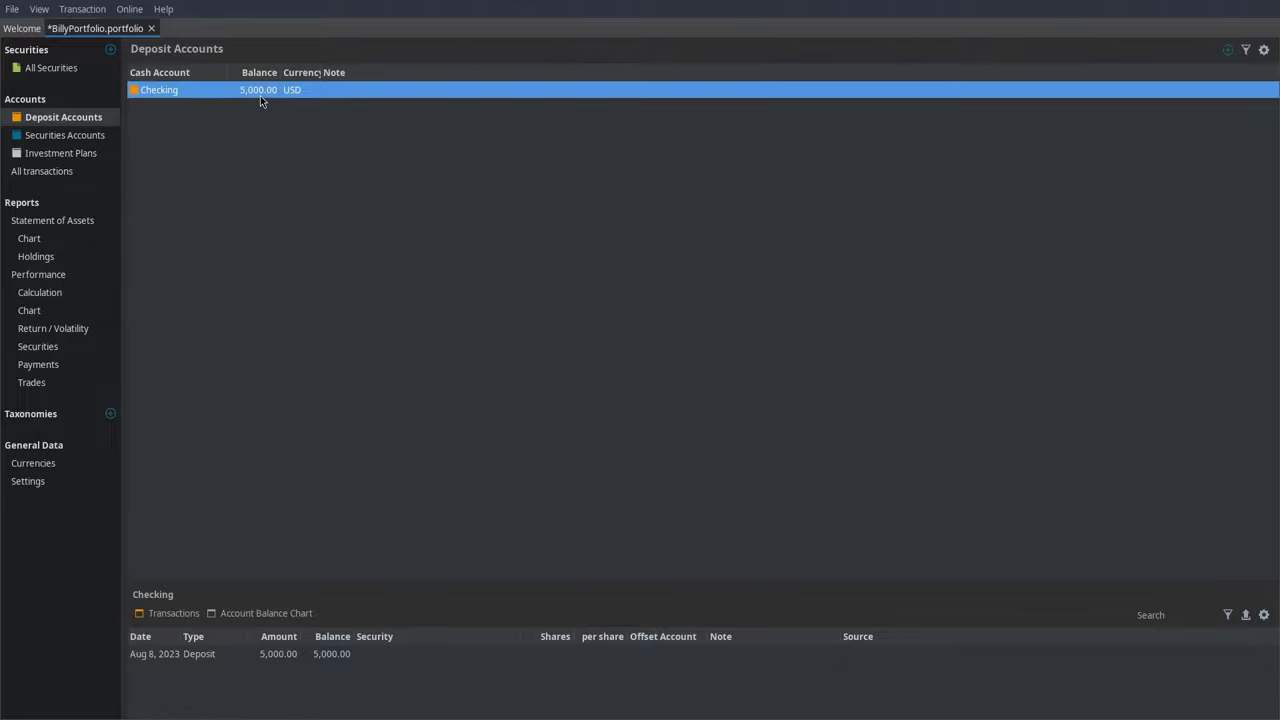
Check the deposit in the list of all transactions and save the portfolio file.
{"action": "left_click", "coordinate": [62, 172]}
{"action": "left_click", "coordinate": [449, 91]}
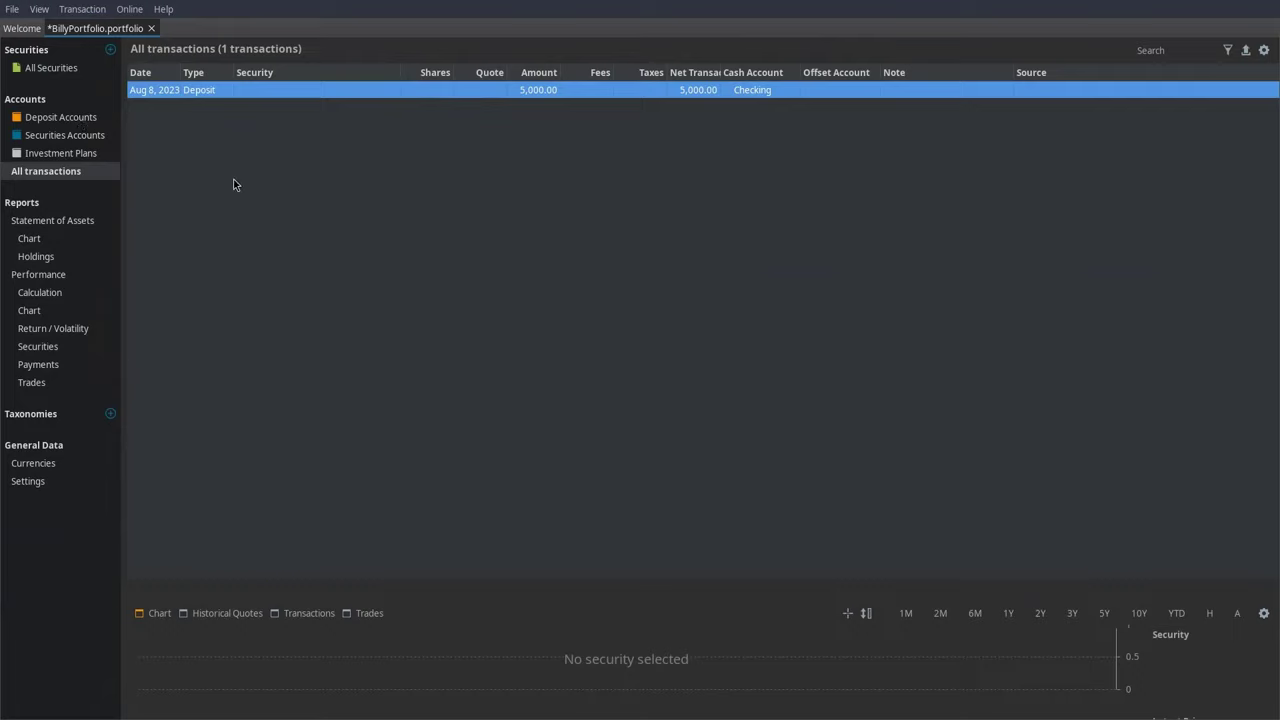
{"action": "key", "text": "ctrl+s"}
Look at the Securities account and the actions available for it.
{"action": "left_click", "coordinate": [70, 138]}
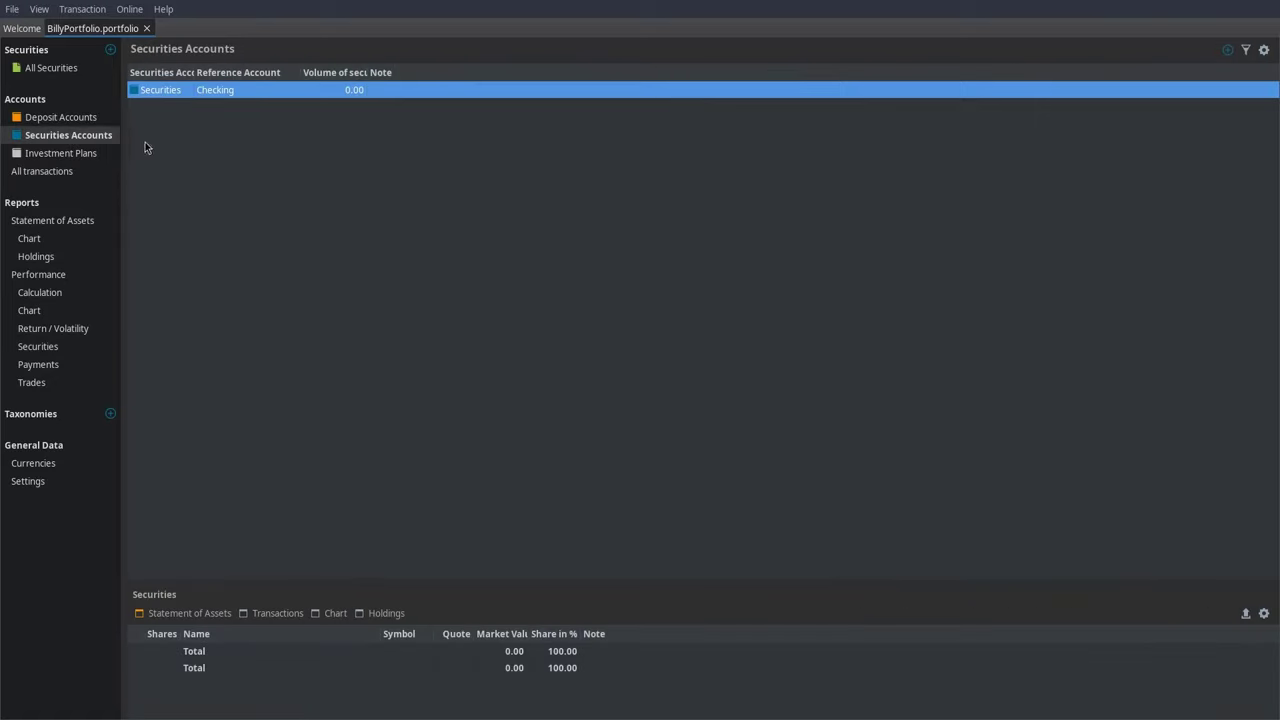
{"action": "right_click", "coordinate": [229, 113]}
{"action": "right_click", "coordinate": [217, 90]}
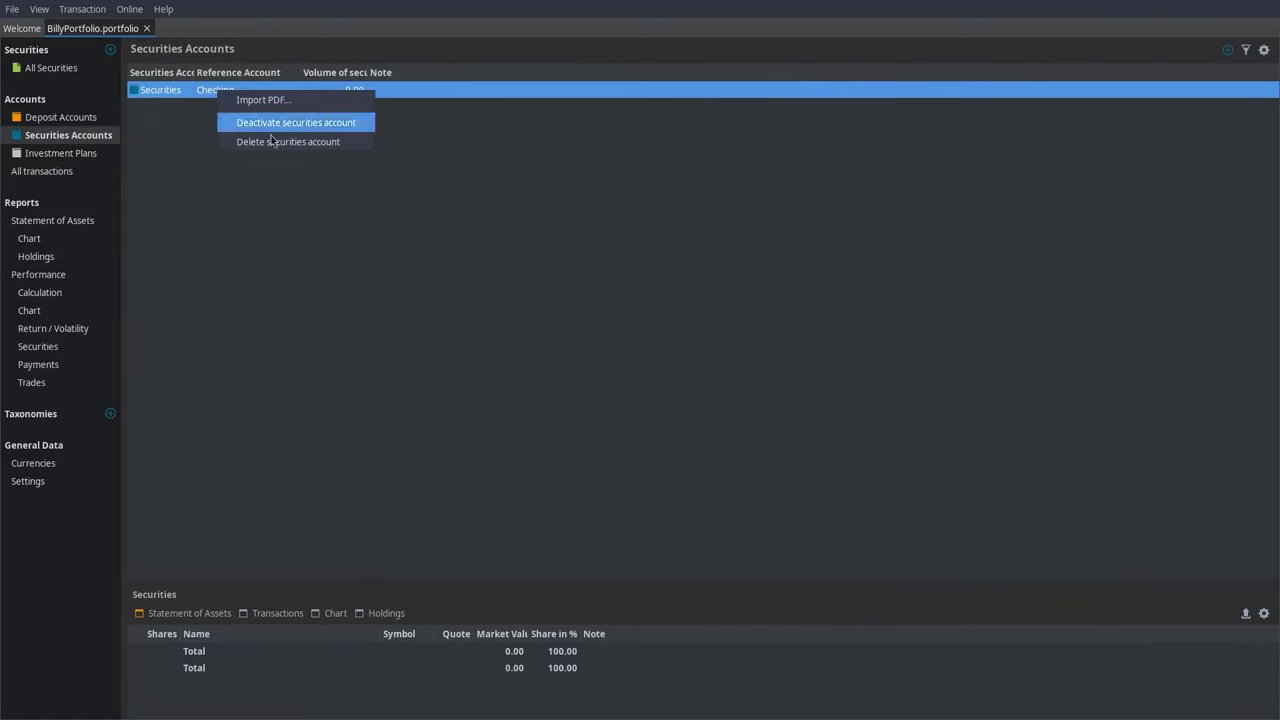
{"action": "left_click", "coordinate": [151, 101]}
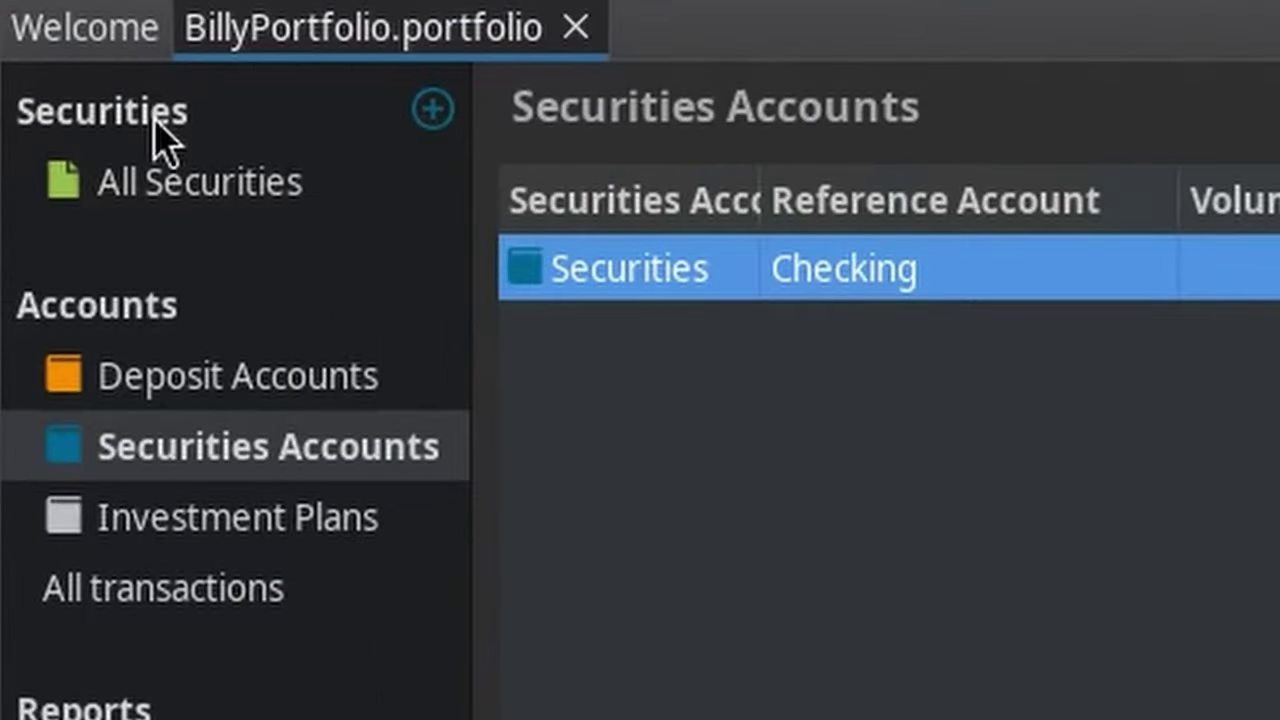
Create a new cryptocurrency instrument for BTC (Bitcoin) from the CoinGecko list.
{"action": "left_click", "coordinate": [434, 112]}
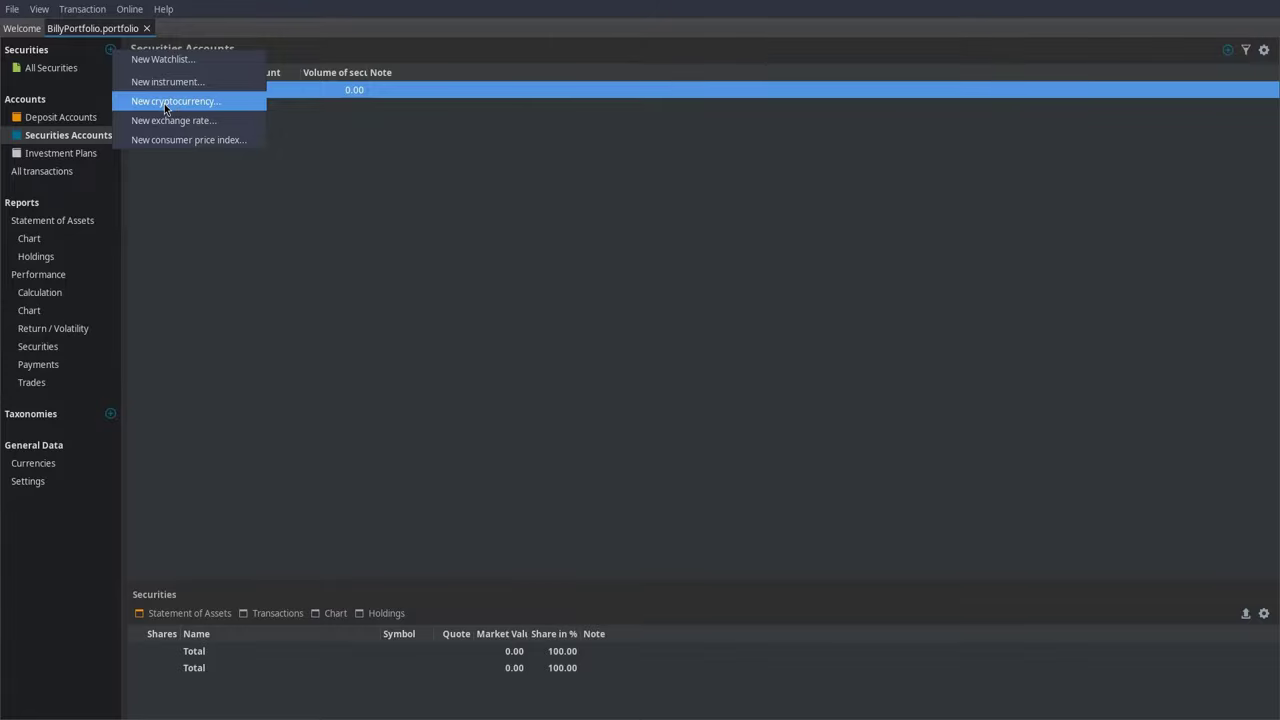
{"action": "left_click", "coordinate": [672, 322]}
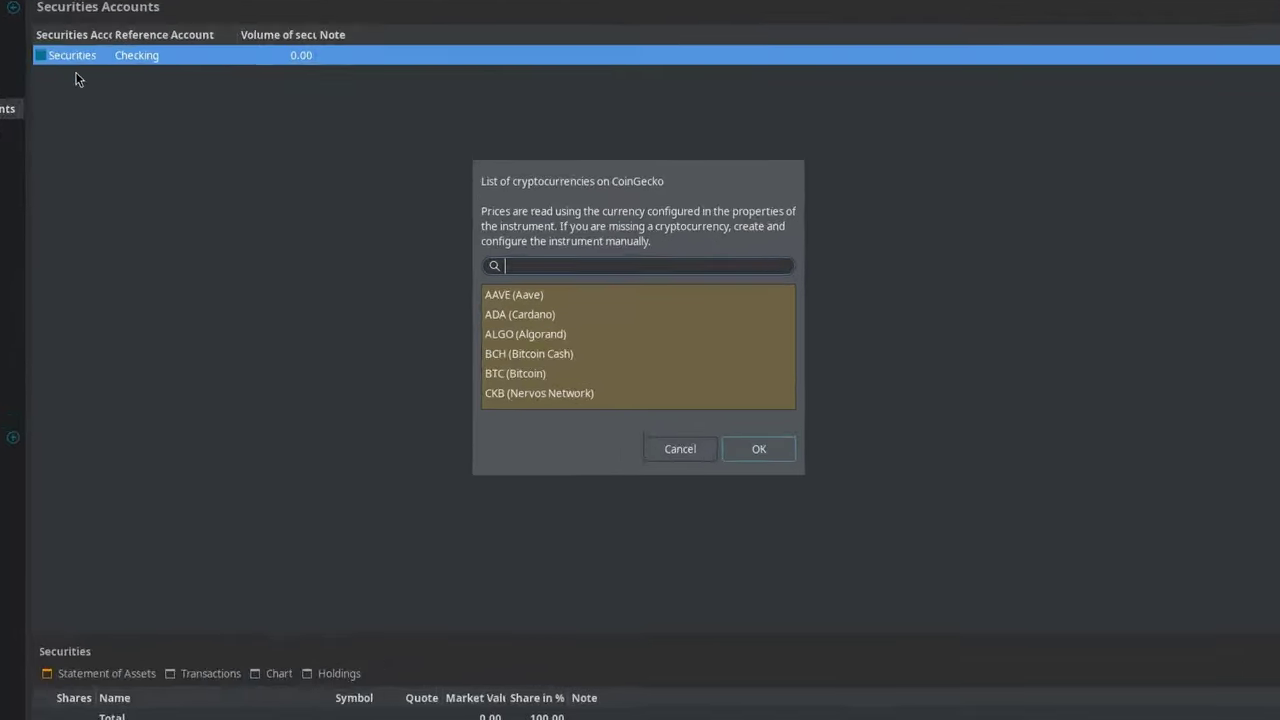
{"action": "scroll", "coordinate": [503, 380], "scroll_direction": "down", "scroll_amount": 3}
{"action": "scroll", "coordinate": [494, 394], "scroll_direction": "up", "scroll_amount": 3}
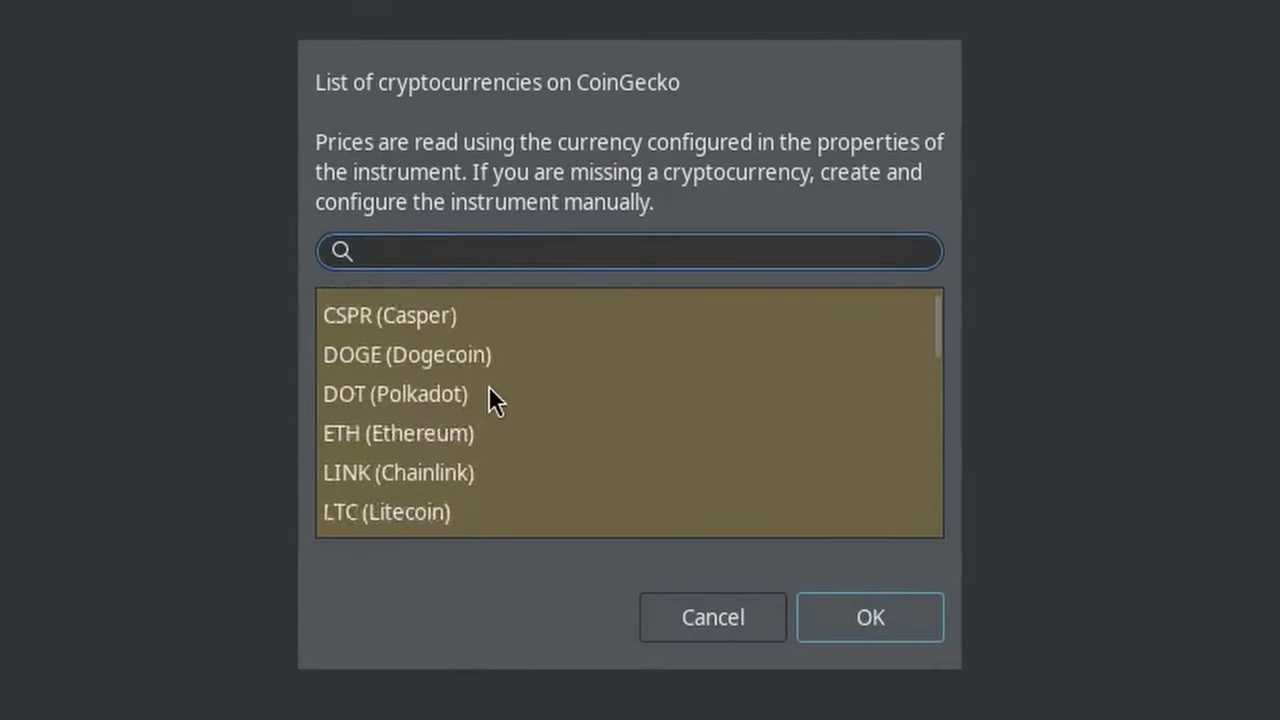
{"action": "left_click", "coordinate": [440, 468]}
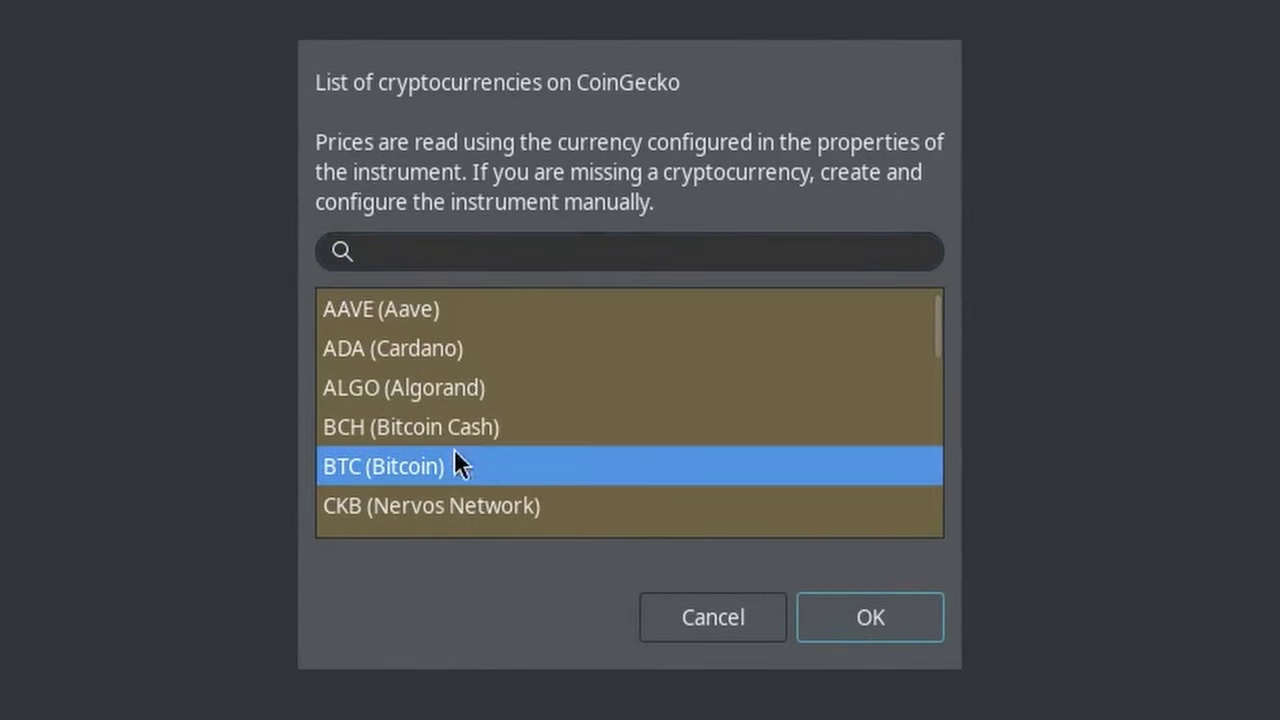
{"action": "left_click", "coordinate": [897, 608]}
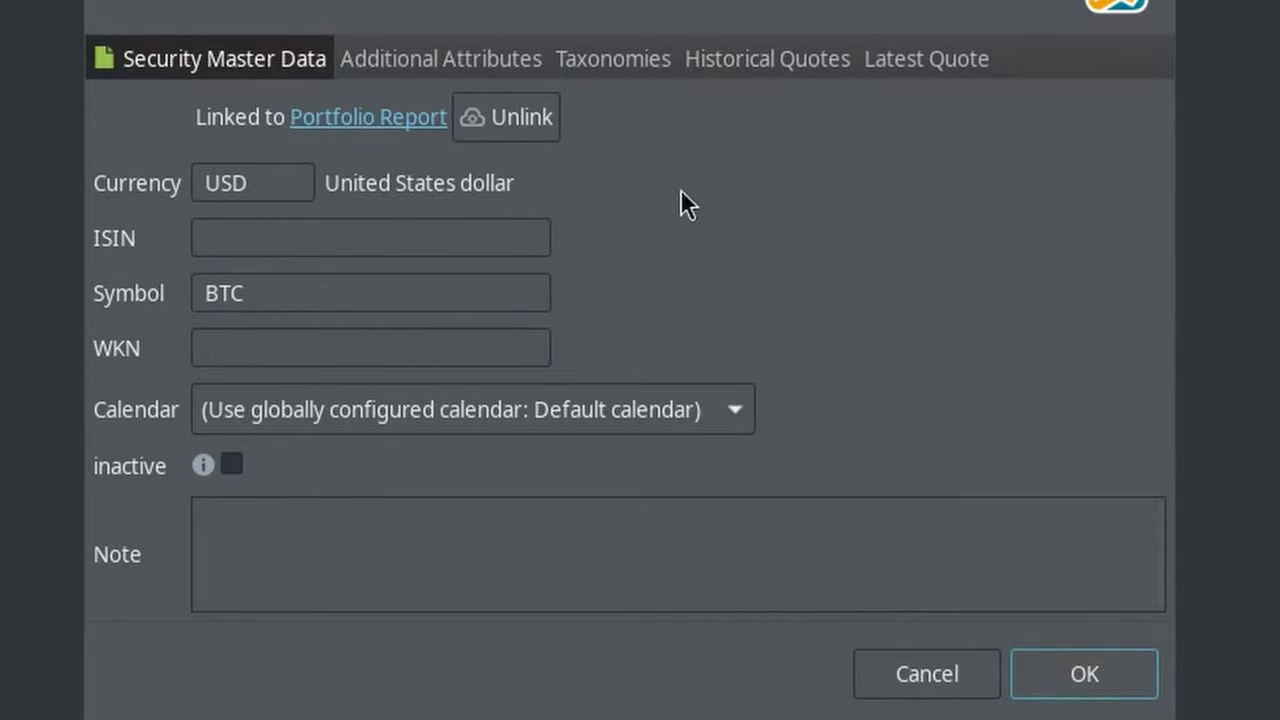
Review Bitcoin's historical quotes and confirm the new USD instrument.
{"action": "left_click", "coordinate": [789, 58]}
{"action": "scroll", "coordinate": [466, 390], "scroll_direction": "down", "scroll_amount": 3}
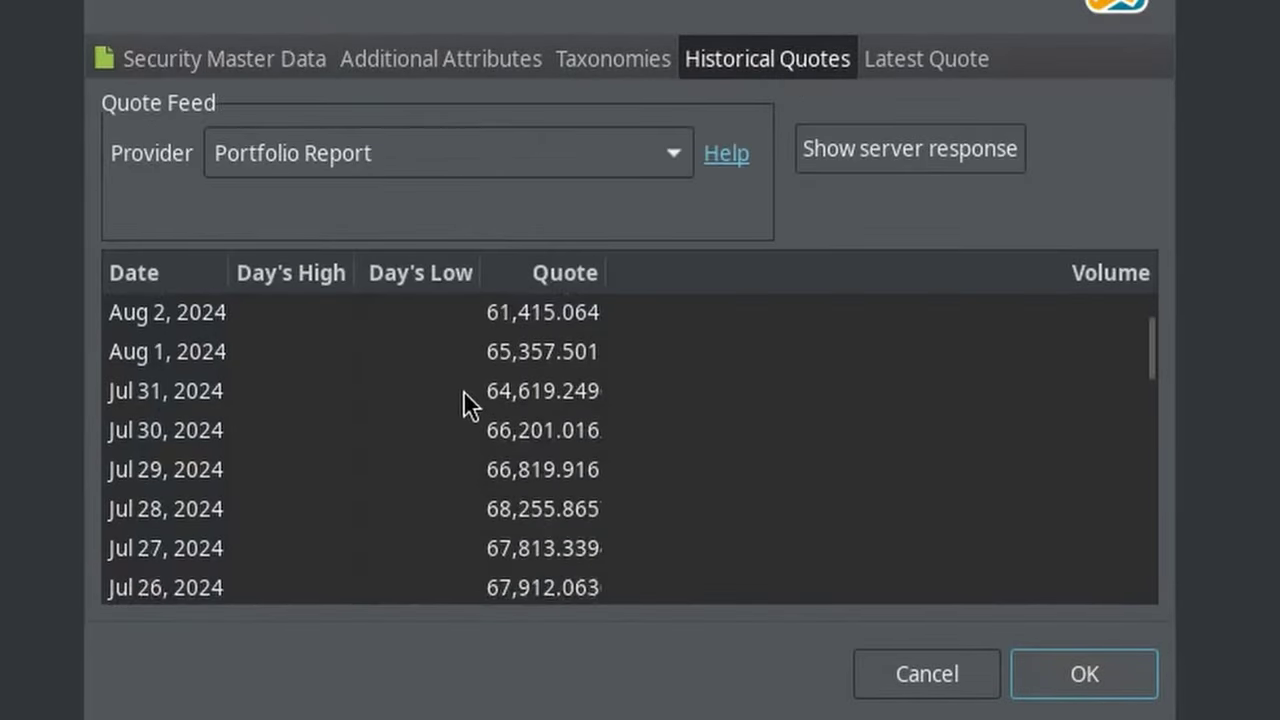
{"action": "scroll", "coordinate": [460, 415], "scroll_direction": "up", "scroll_amount": 3}
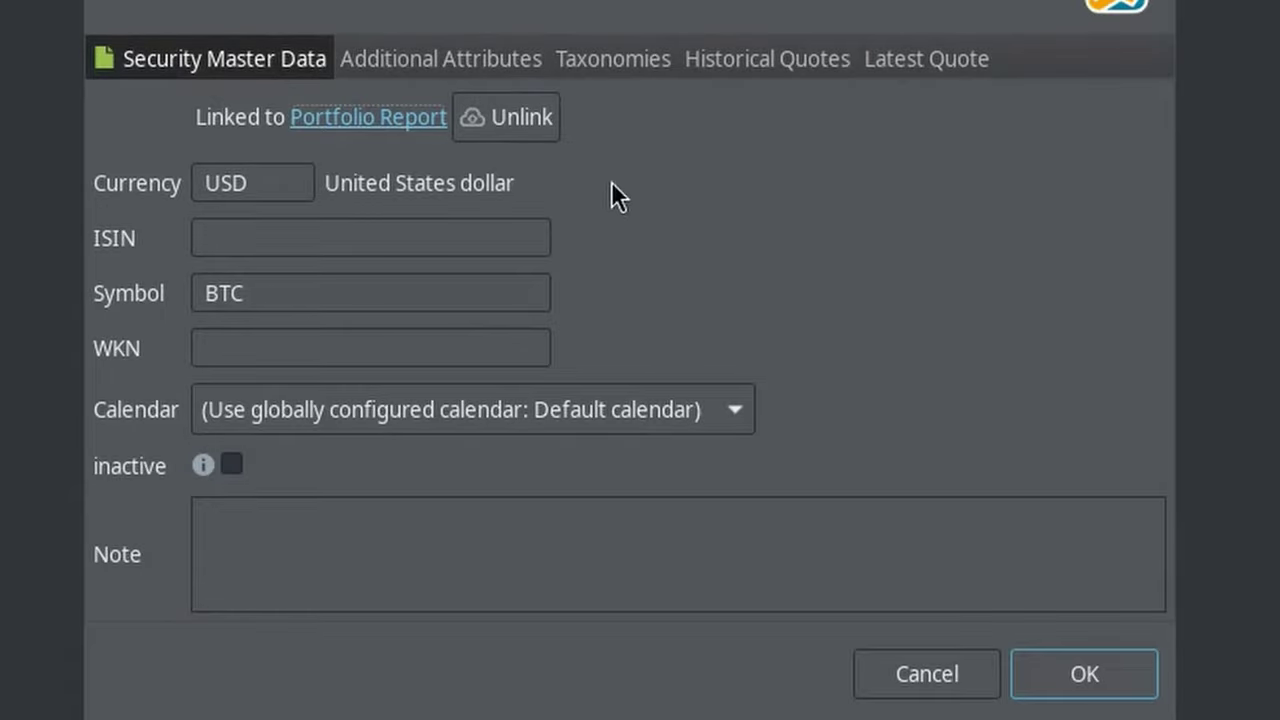
{"action": "left_click", "coordinate": [1066, 680]}
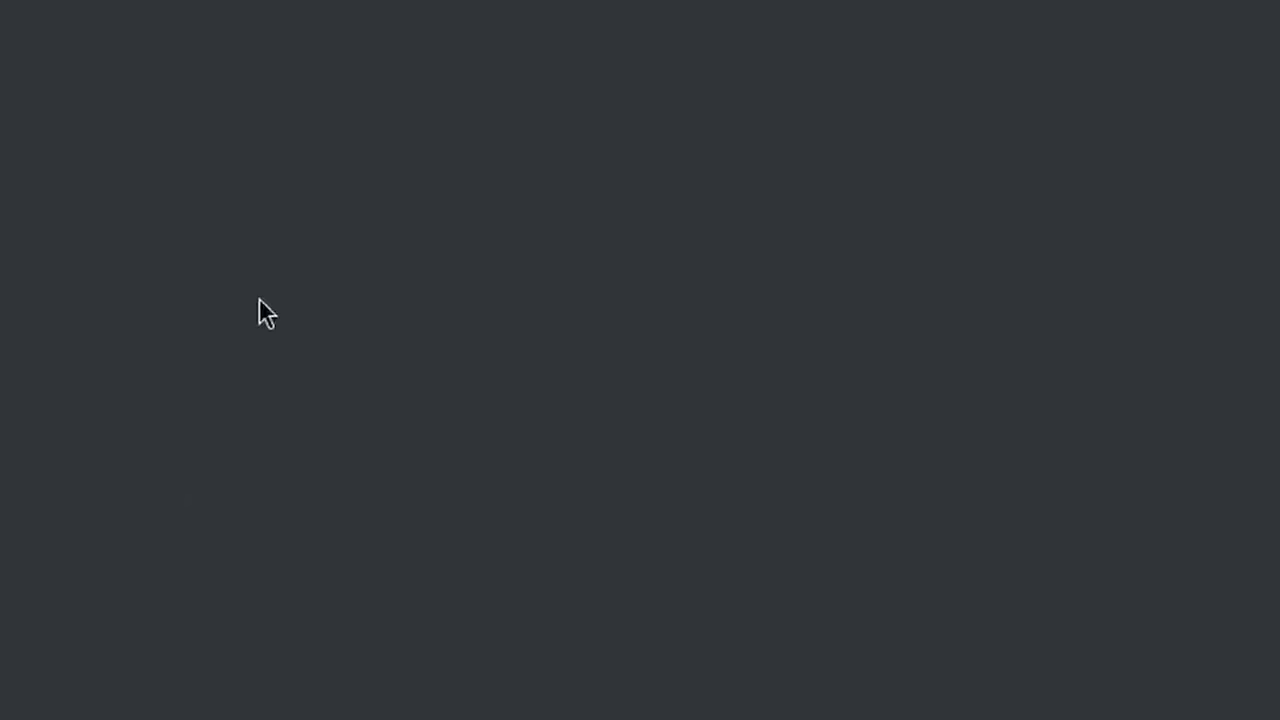
Show Bitcoin's price chart from the list of all securities and enlarge the chart area.
{"action": "left_click", "coordinate": [44, 72]}
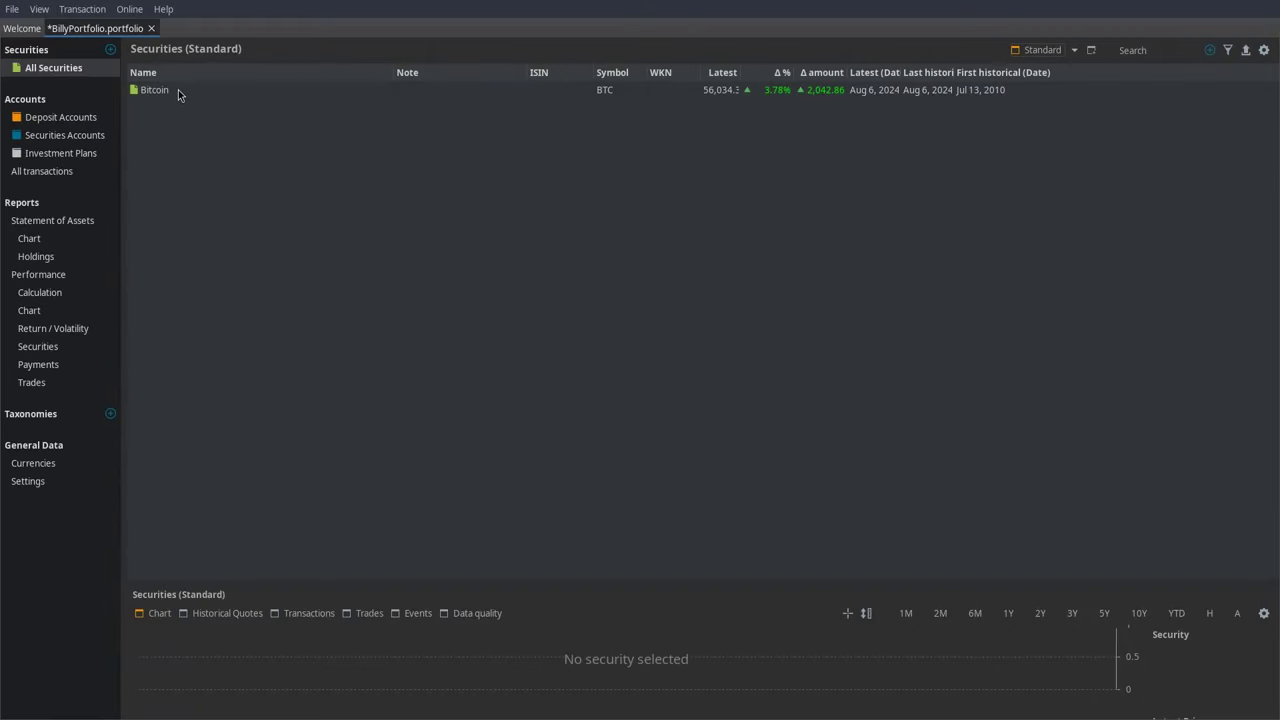
{"action": "left_click", "coordinate": [176, 91]}
{"action": "left_click_drag", "start_coordinate": [407, 583], "coordinate": [467, 282]}
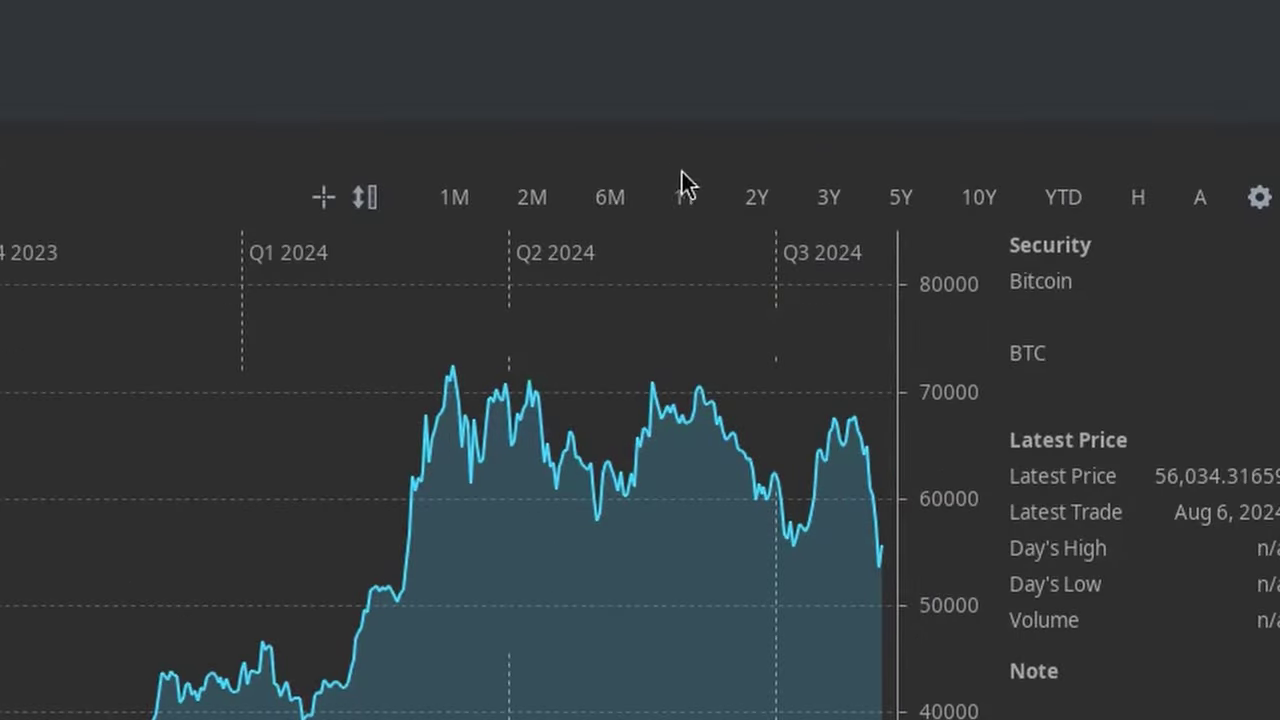
Examine Bitcoin's price chart over the 1M, 2M, 6M, 1Y, 2Y, 3Y and 5Y periods.
{"action": "left_click", "coordinate": [463, 193]}
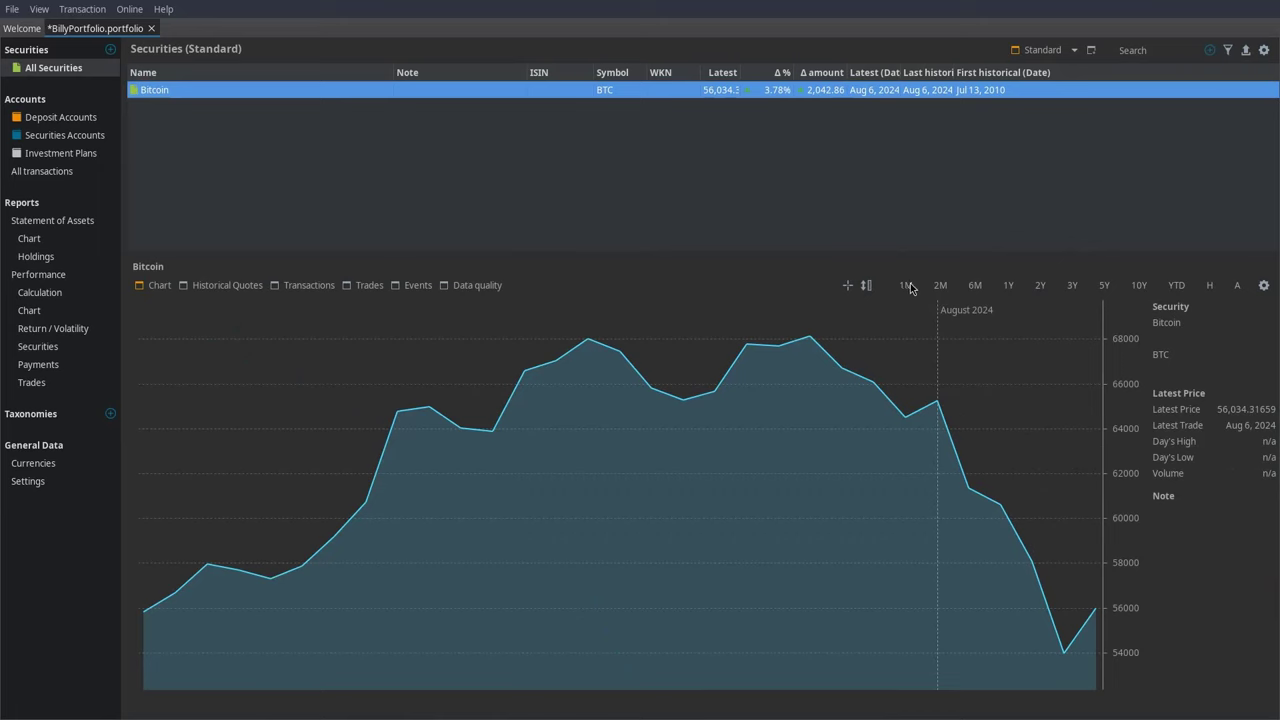
{"action": "left_click", "coordinate": [540, 197]}
{"action": "left_click", "coordinate": [614, 197]}
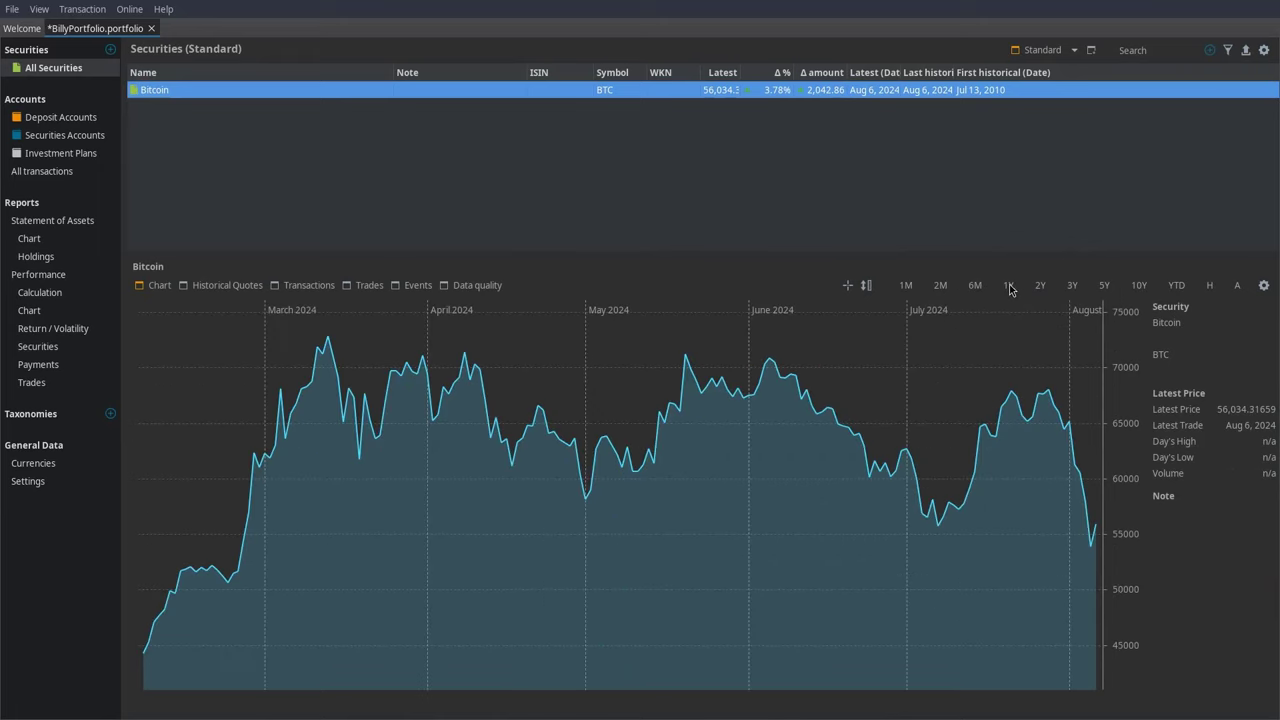
{"action": "left_click", "coordinate": [1008, 287]}
{"action": "left_click", "coordinate": [1040, 287]}
{"action": "left_click", "coordinate": [1072, 289]}
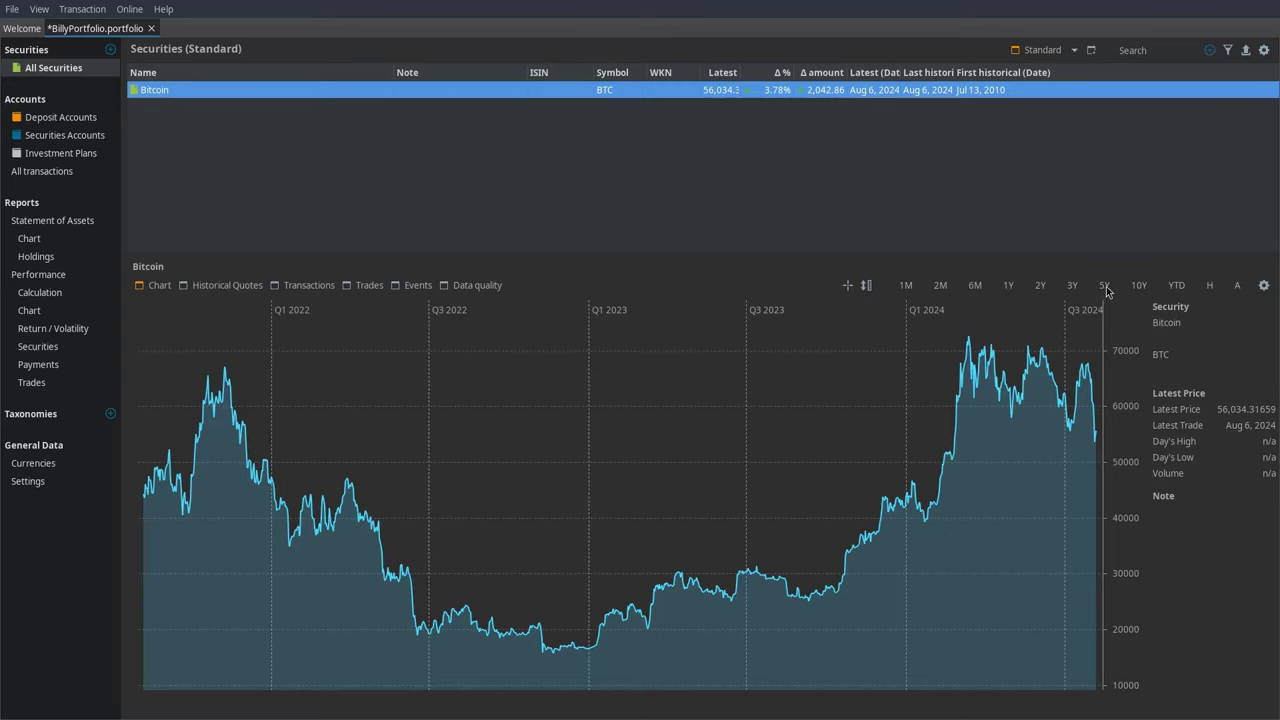
{"action": "left_click", "coordinate": [1105, 290]}
{"action": "left_click_drag", "start_coordinate": [698, 342], "coordinate": [698, 344]}
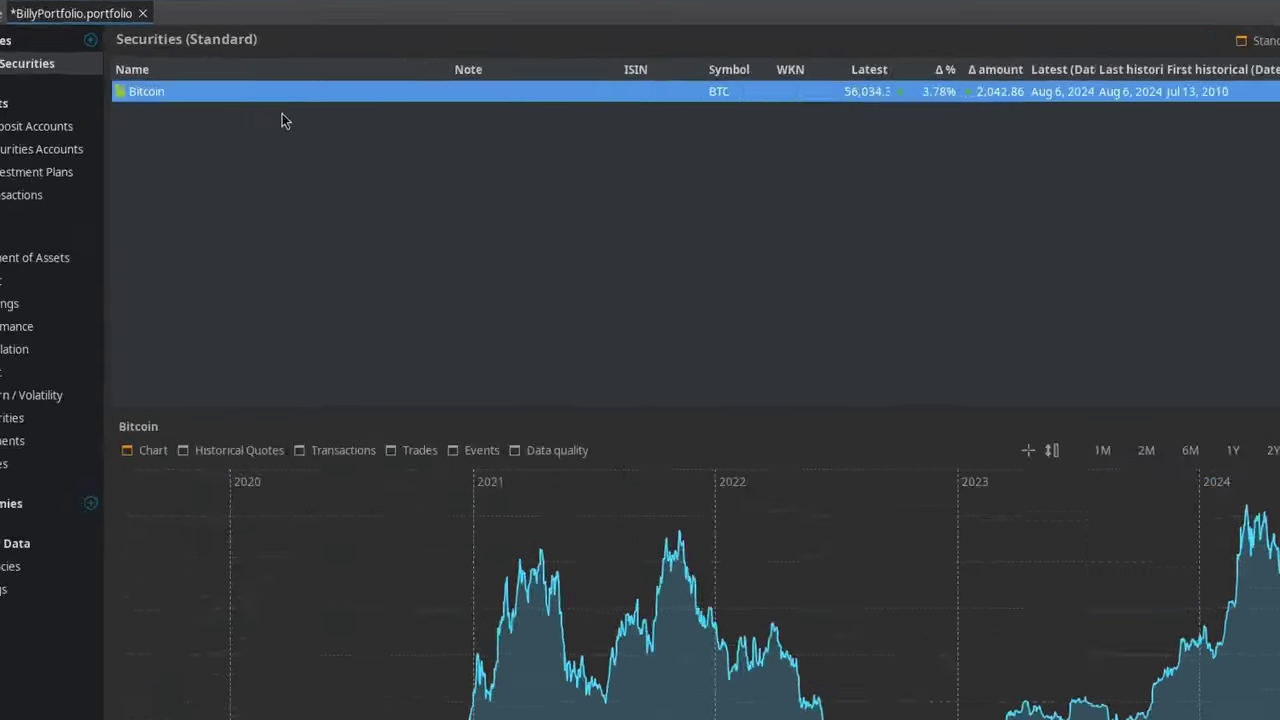
Start a buy transaction for Bitcoin dated August 10, 2023, with 0.05 shares.
{"action": "right_click", "coordinate": [196, 90]}
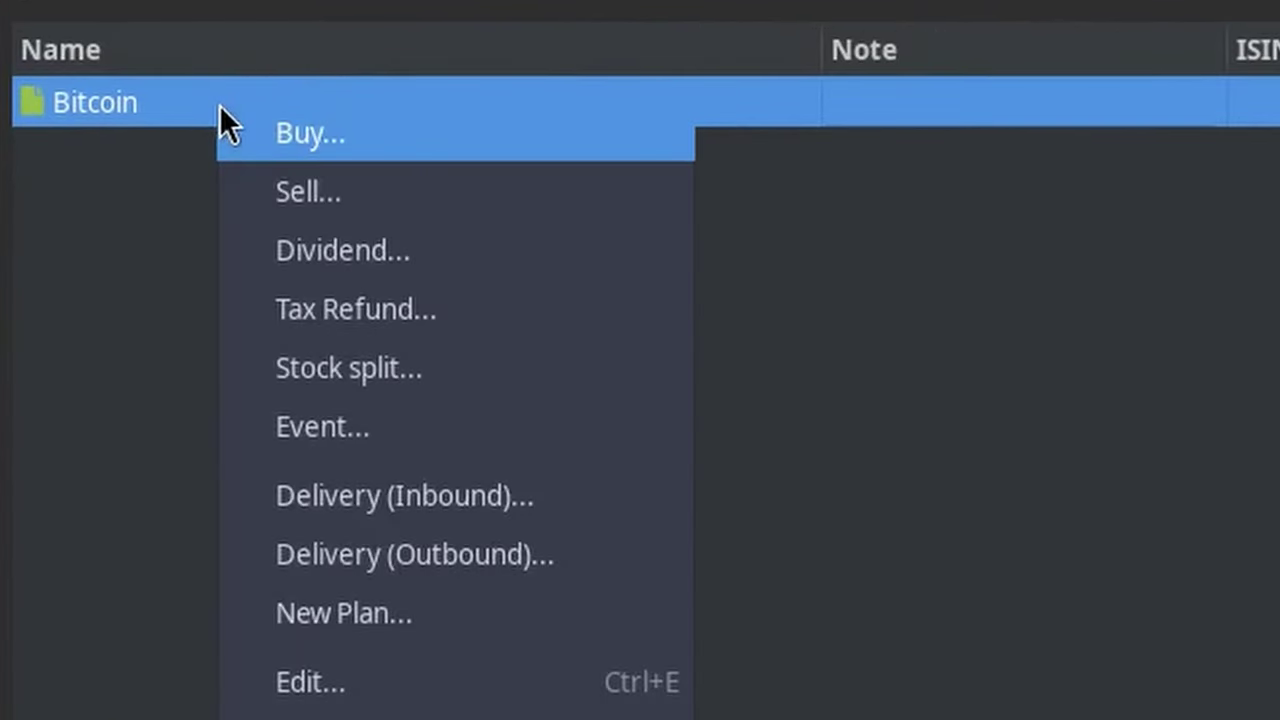
{"action": "left_click", "coordinate": [312, 136]}
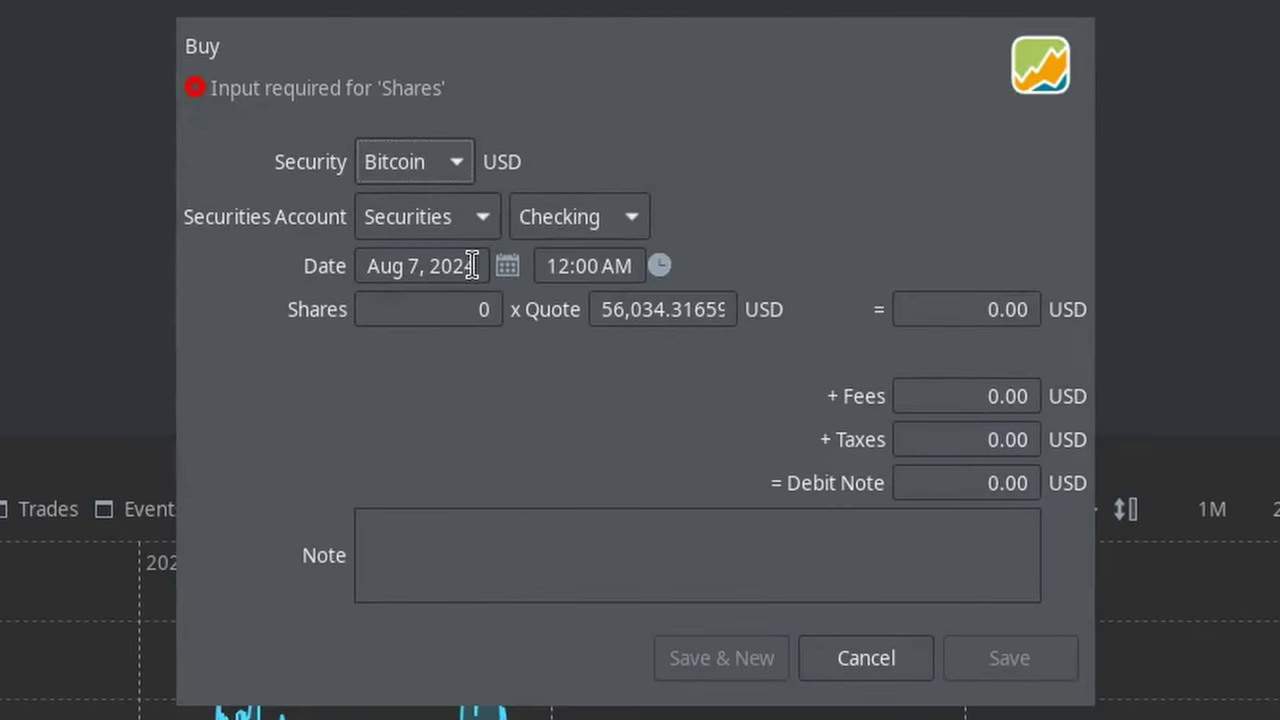
{"action": "left_click", "coordinate": [507, 265]}
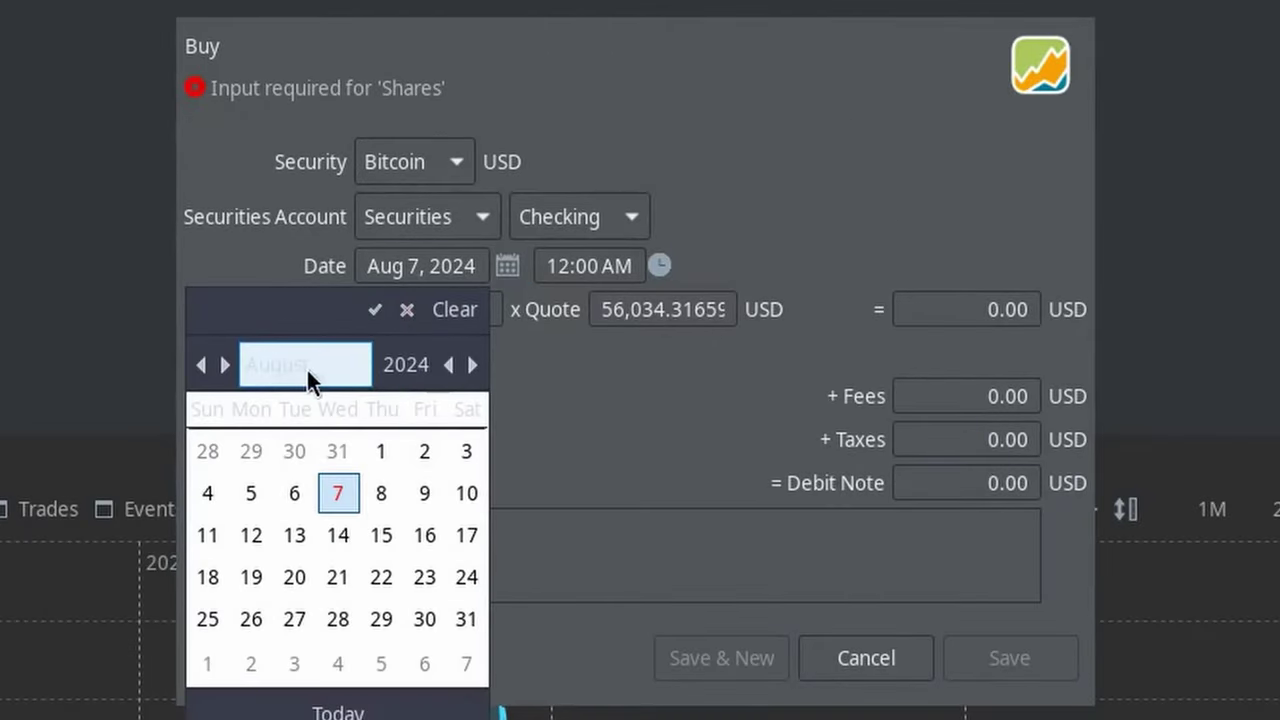
{"action": "left_click", "coordinate": [446, 366]}
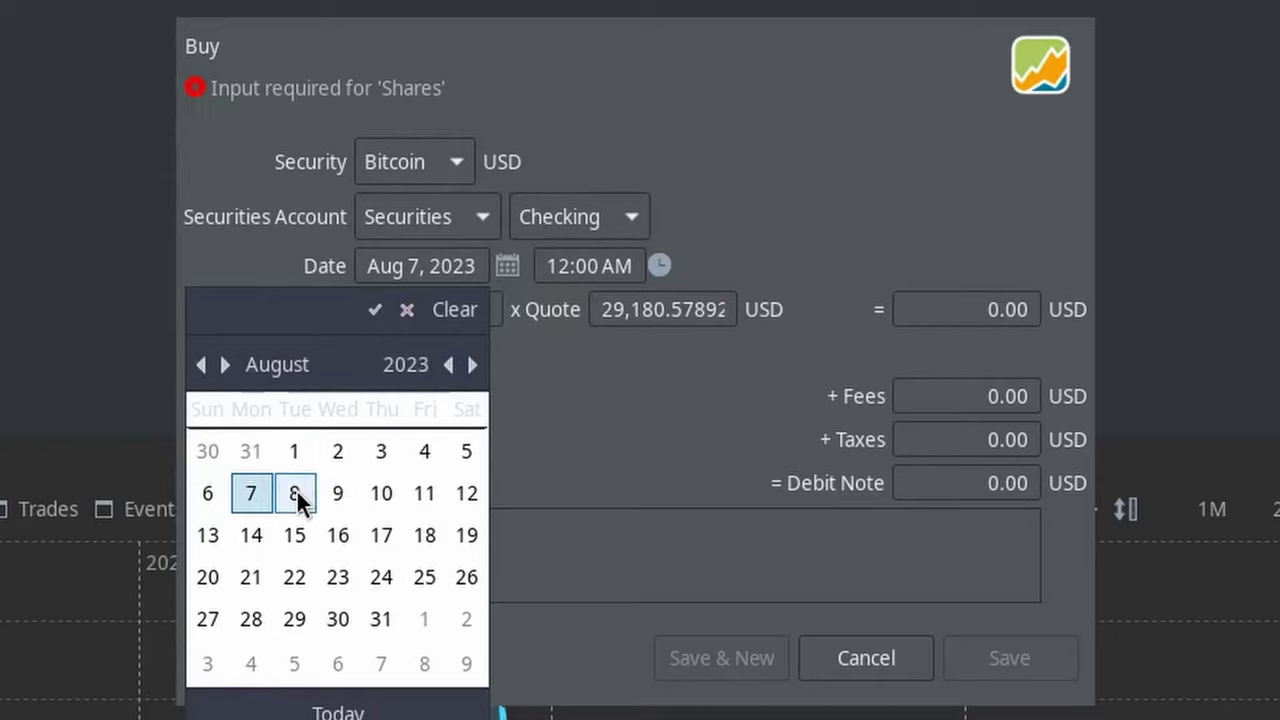
{"action": "left_click", "coordinate": [380, 494]}
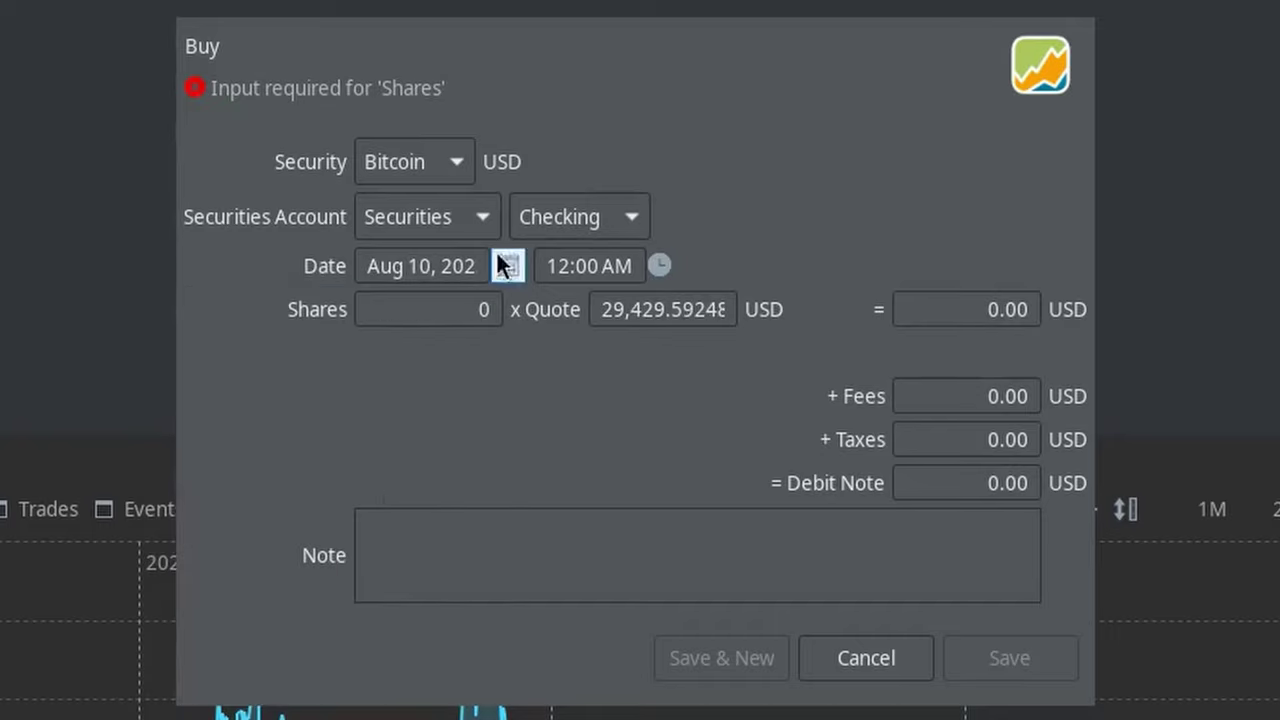
{"action": "key", "text": "Tab"}
{"action": "key", "text": "Tab"}
{"action": "type", "text": "0.05"}
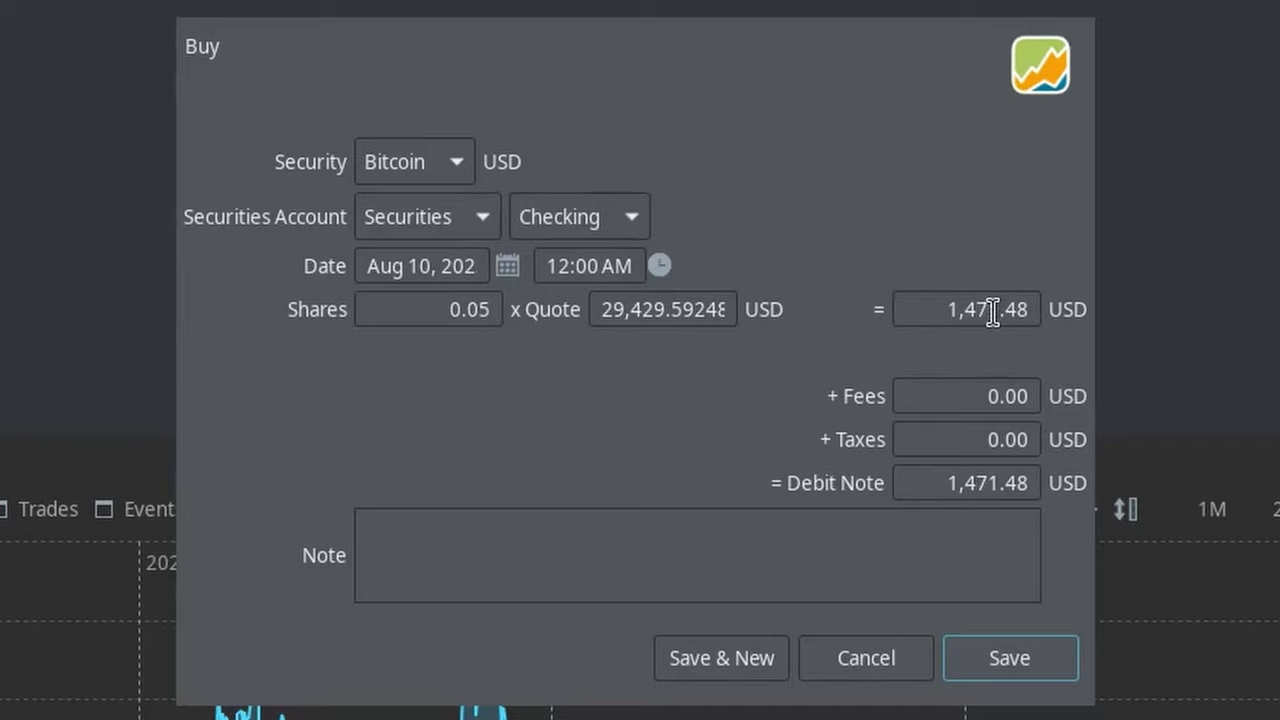
Check the purchase's quote and set its amount before fees to 1500 USD.
{"action": "left_click_drag", "start_coordinate": [600, 309], "coordinate": [572, 313]}
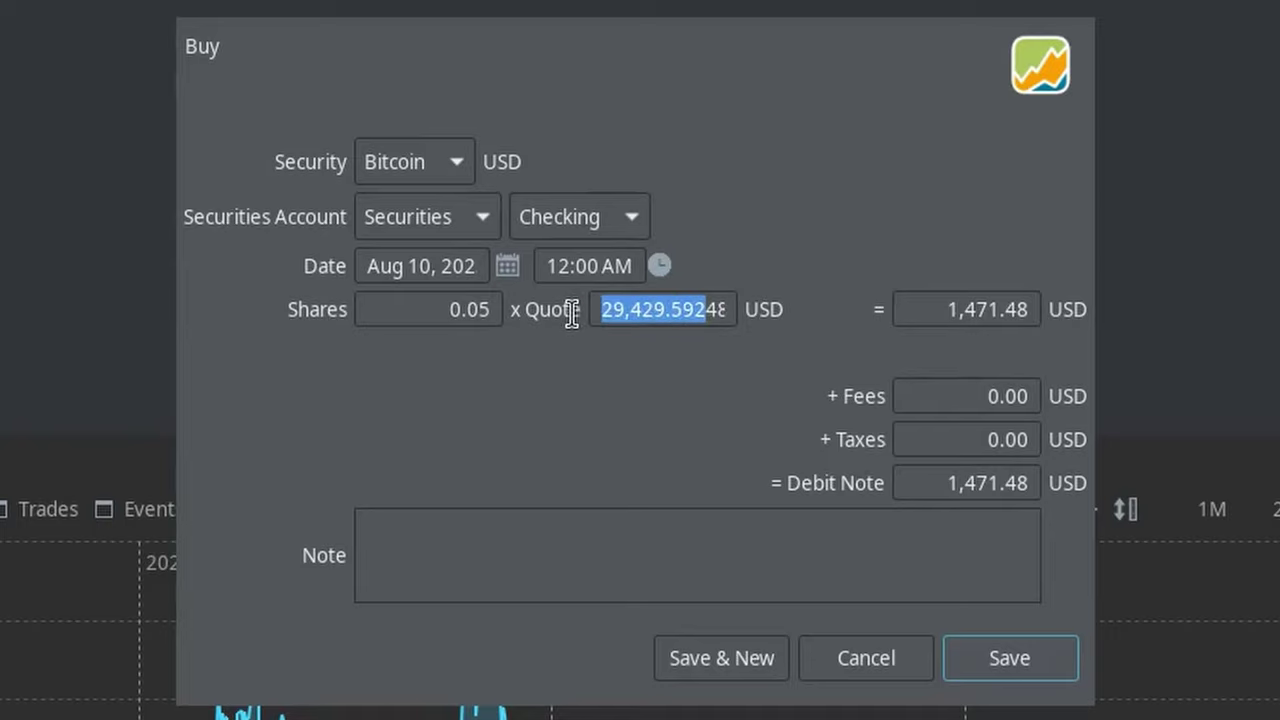
{"action": "left_click", "coordinate": [655, 309]}
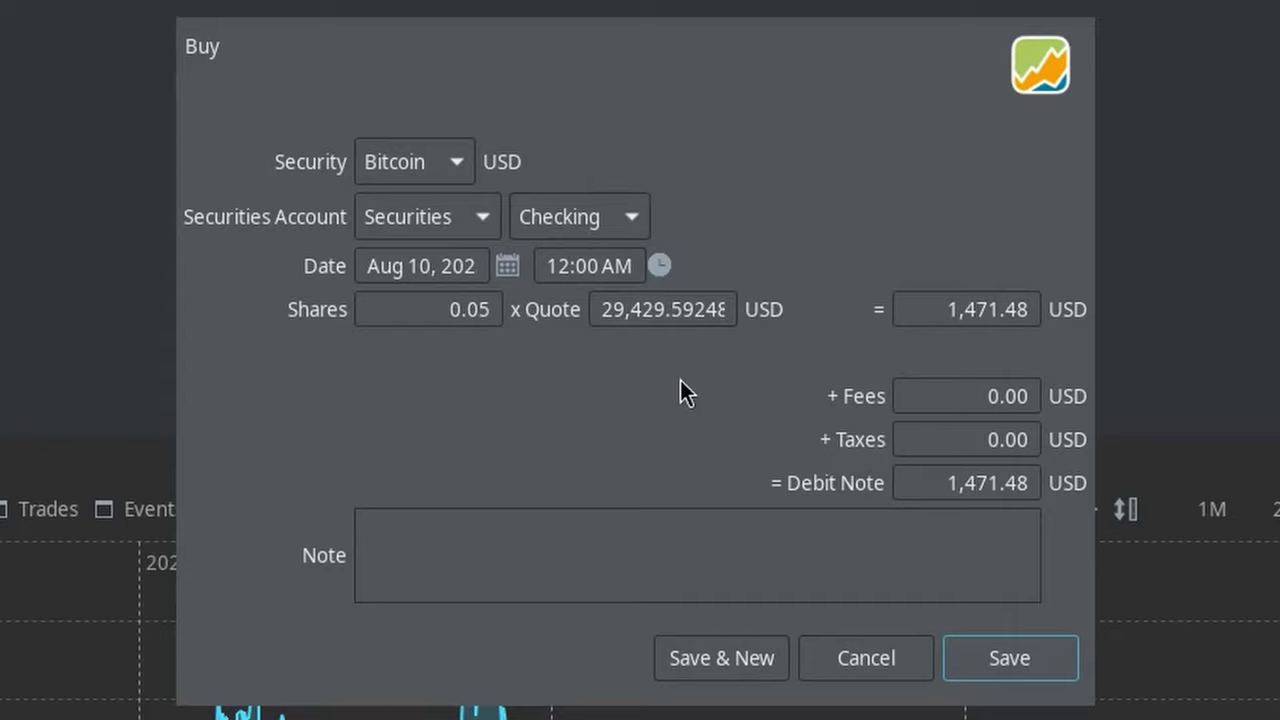
{"action": "left_click_drag", "start_coordinate": [940, 309], "coordinate": [1066, 306]}
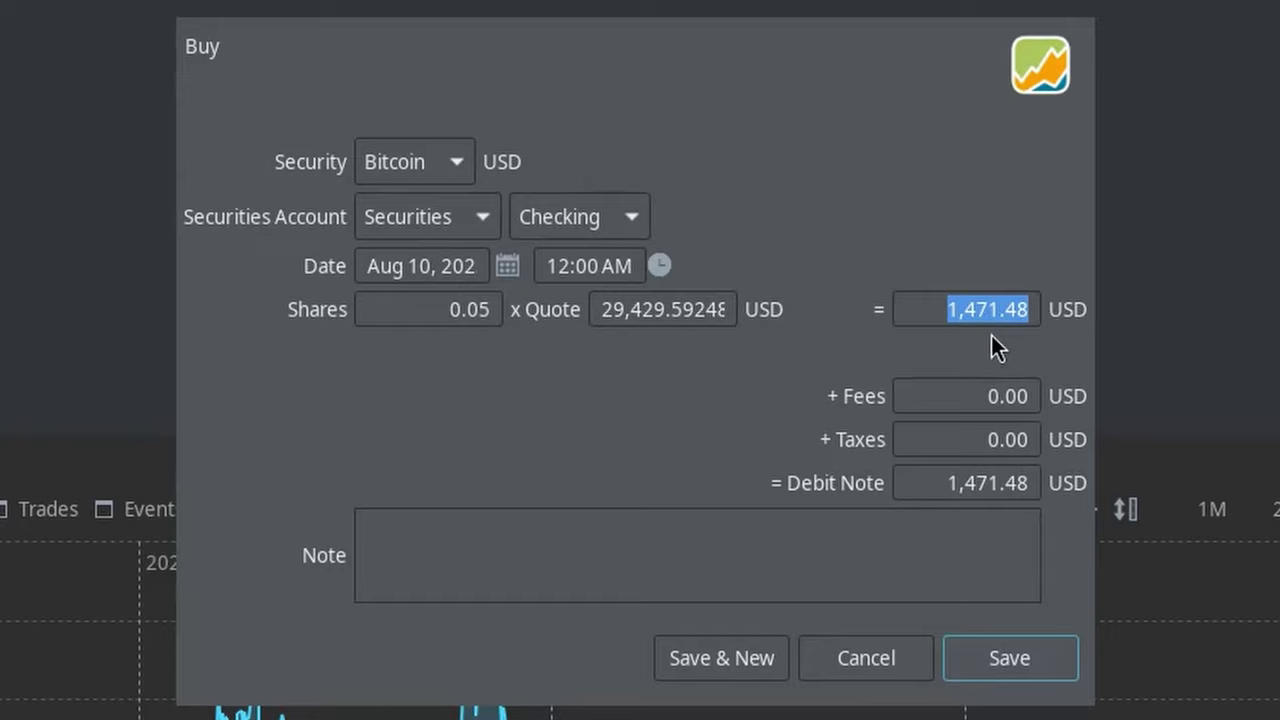
{"action": "type", "text": "1500"}
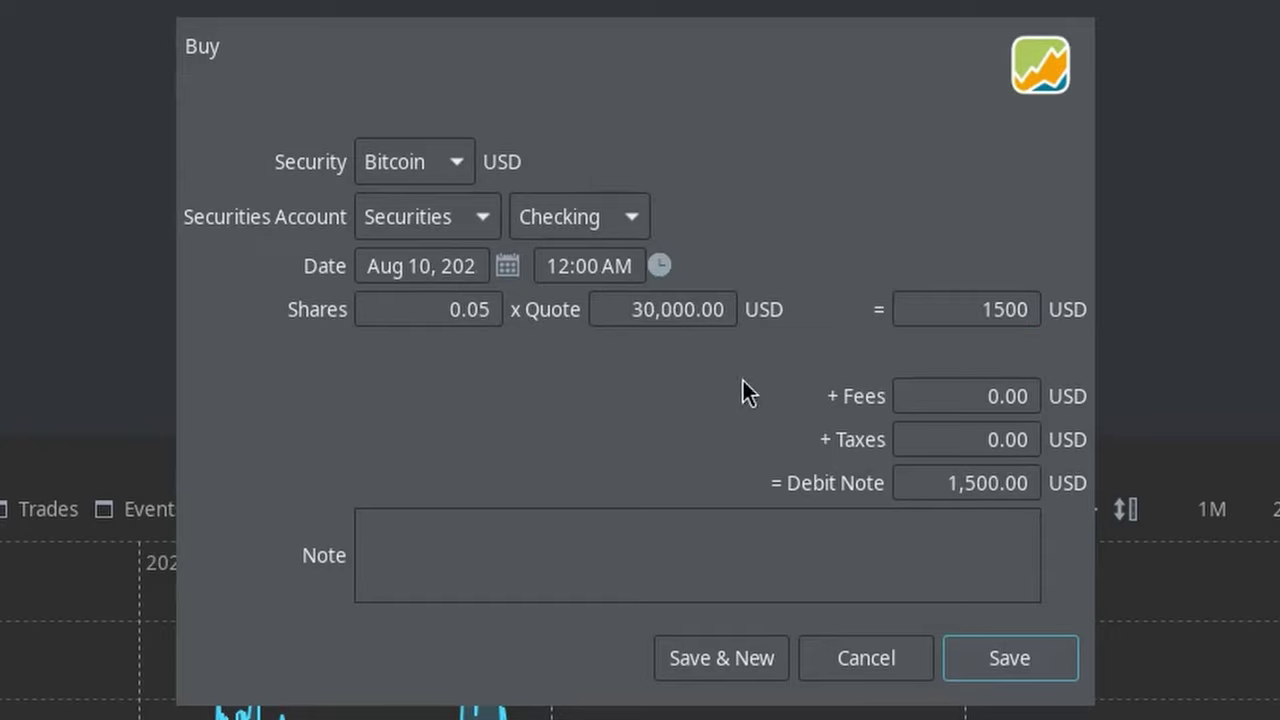
{"action": "left_click_drag", "start_coordinate": [632, 310], "coordinate": [719, 316]}
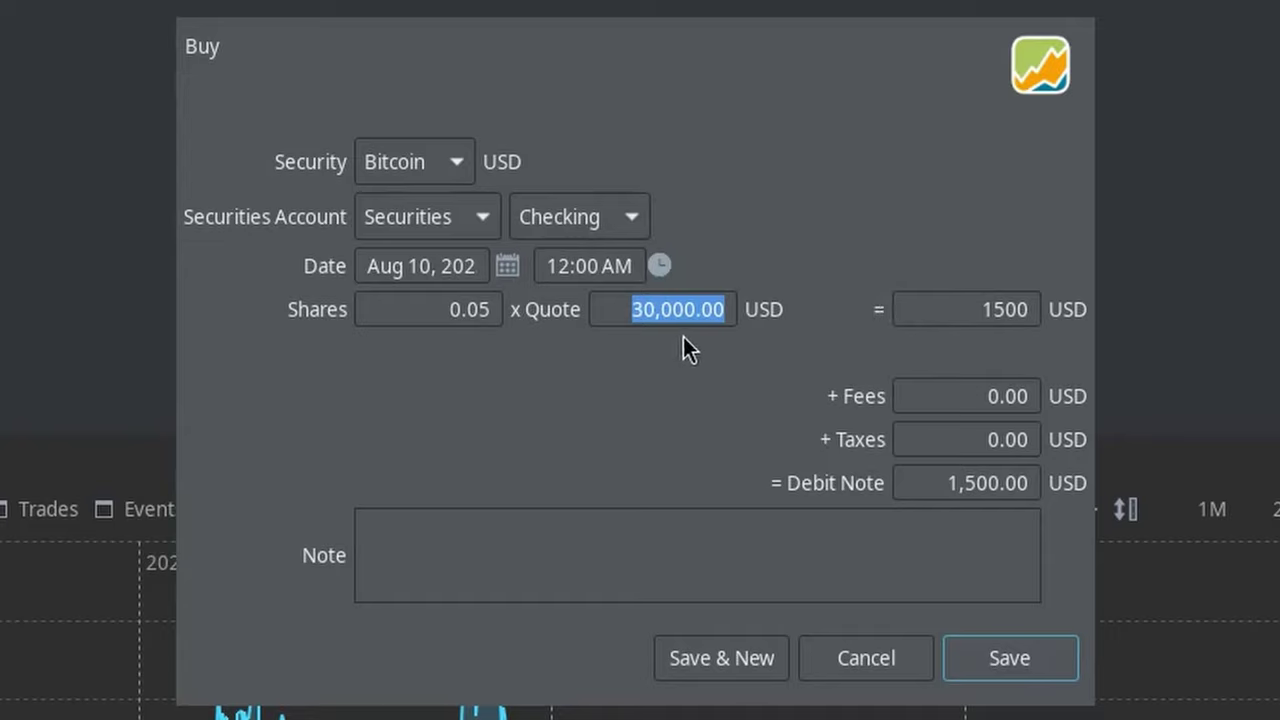
Add a 5 USD fee to the Bitcoin purchase and save the transaction.
{"action": "left_click_drag", "start_coordinate": [949, 397], "coordinate": [1048, 403]}
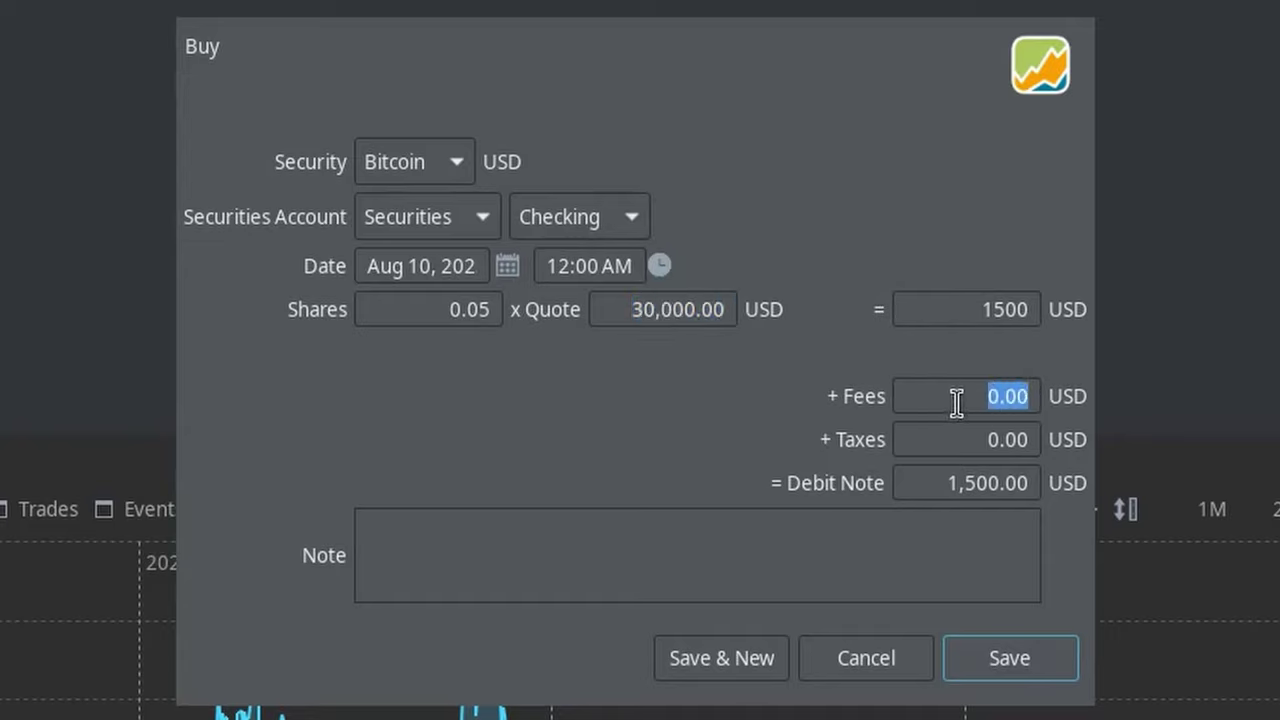
{"action": "type", "text": "5"}
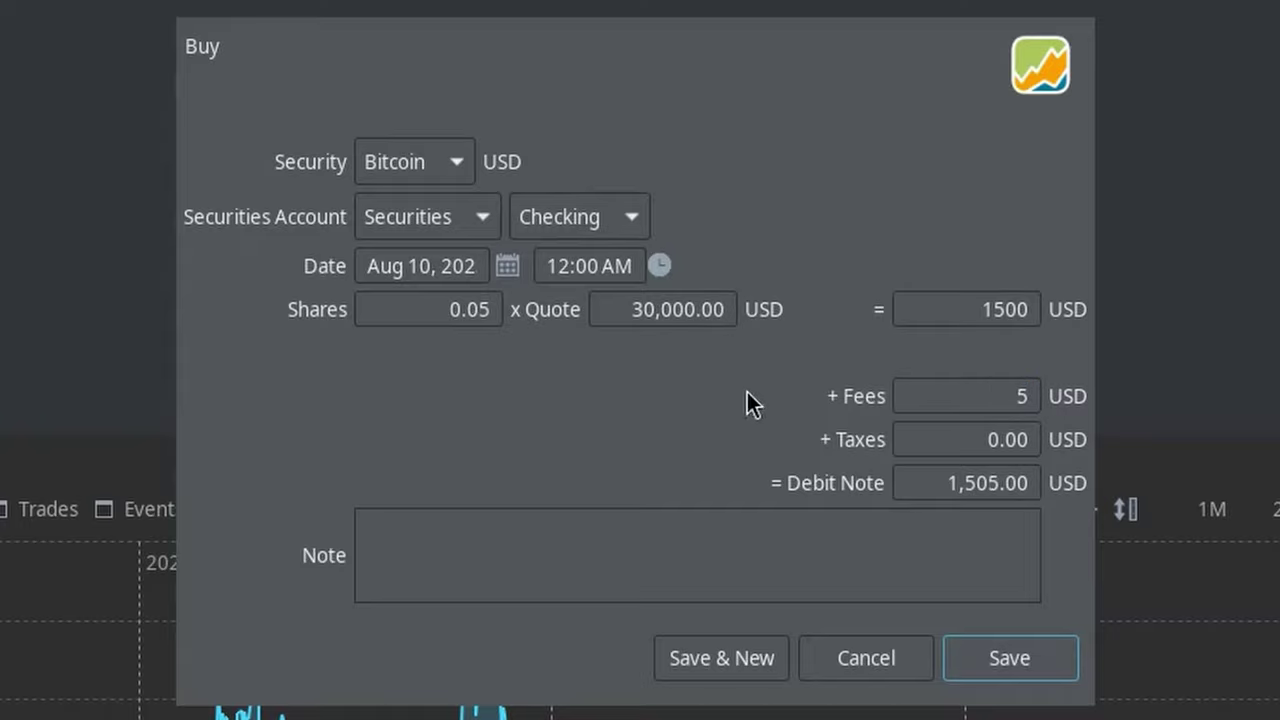
{"action": "double_click", "coordinate": [1010, 393]}
{"action": "left_click", "coordinate": [1012, 662]}
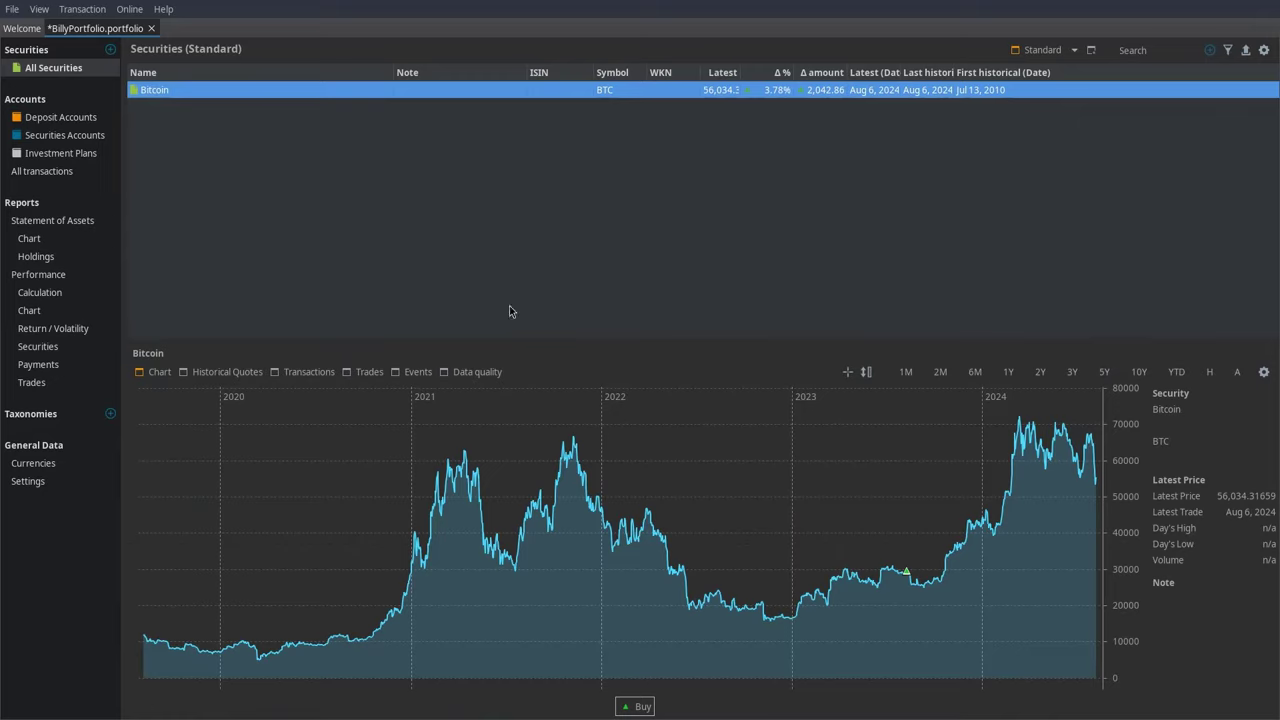
Review the deposit and the Bitcoin purchase in the list of all transactions.
{"action": "left_click", "coordinate": [55, 172]}
{"action": "left_click", "coordinate": [301, 106]}
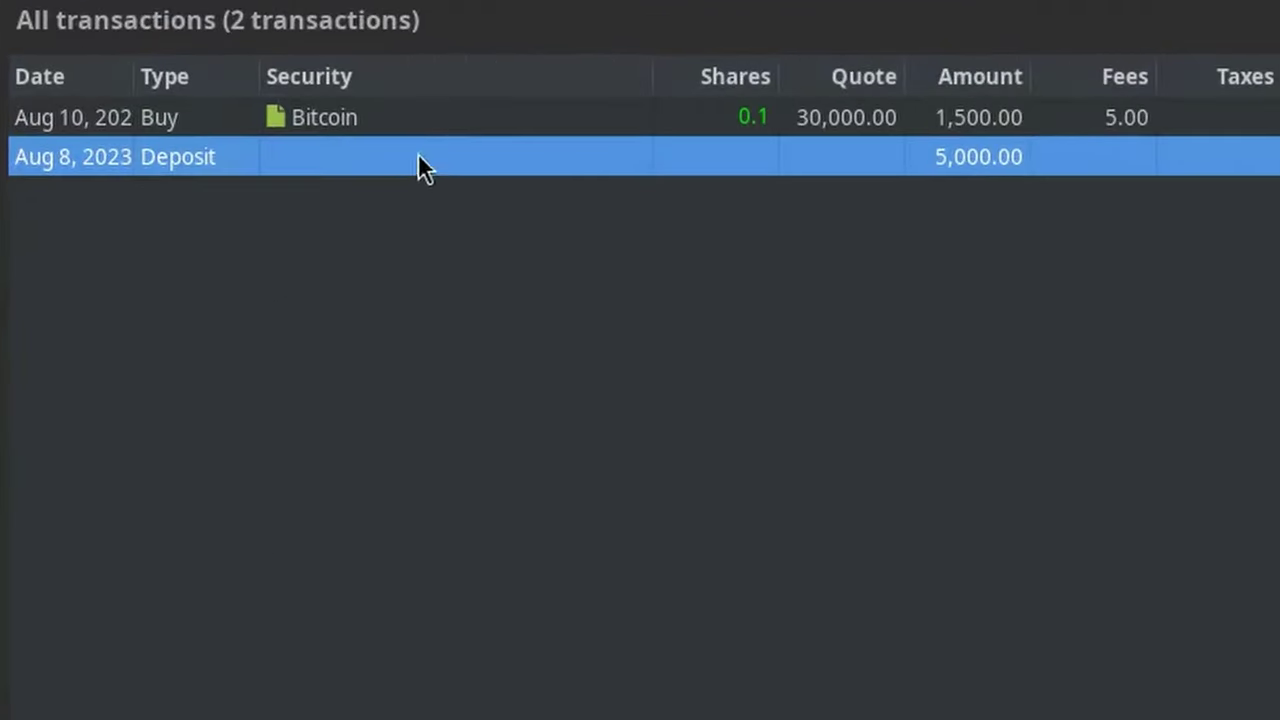
{"action": "left_click", "coordinate": [507, 121]}
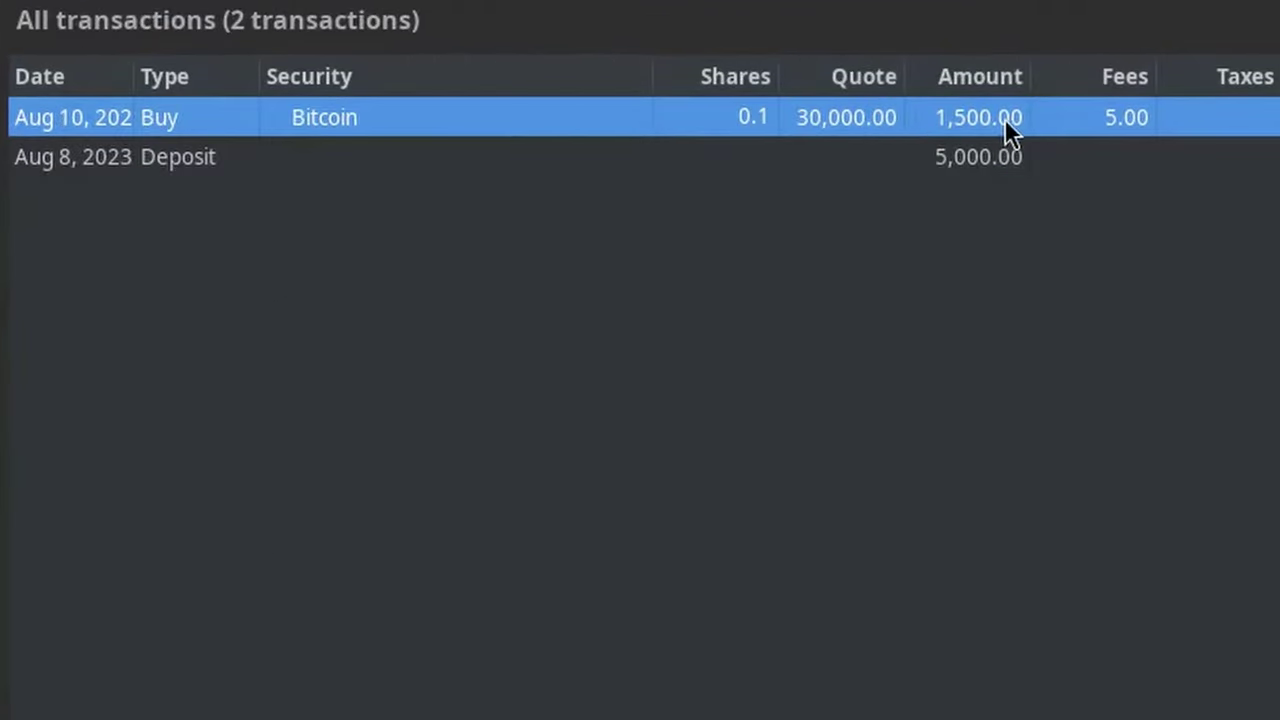